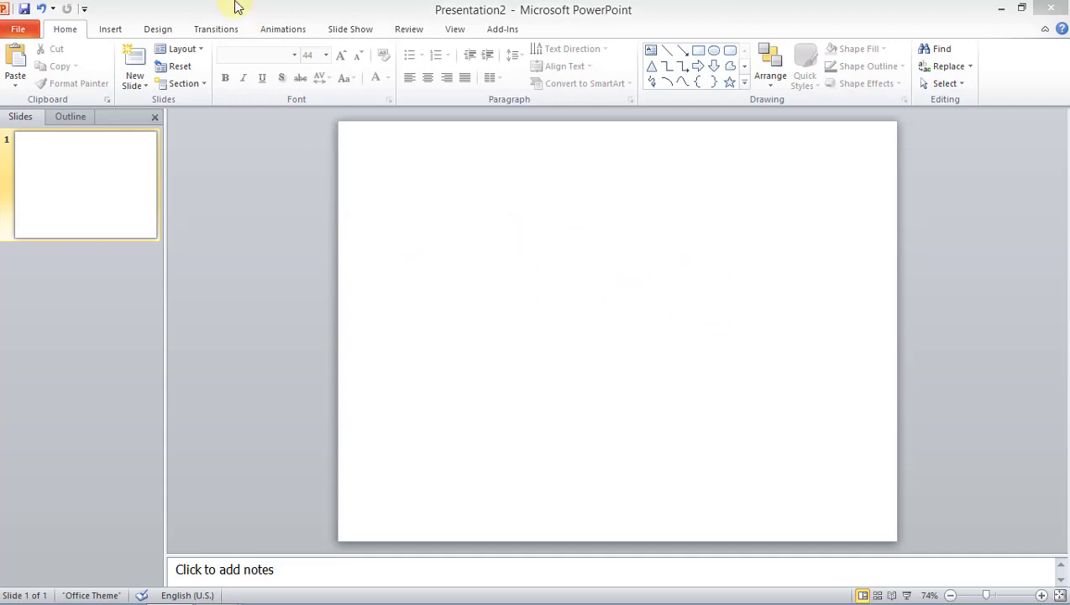
Step: Draw a large blue oval circle just right of the slide centre as the face
click(598, 316)
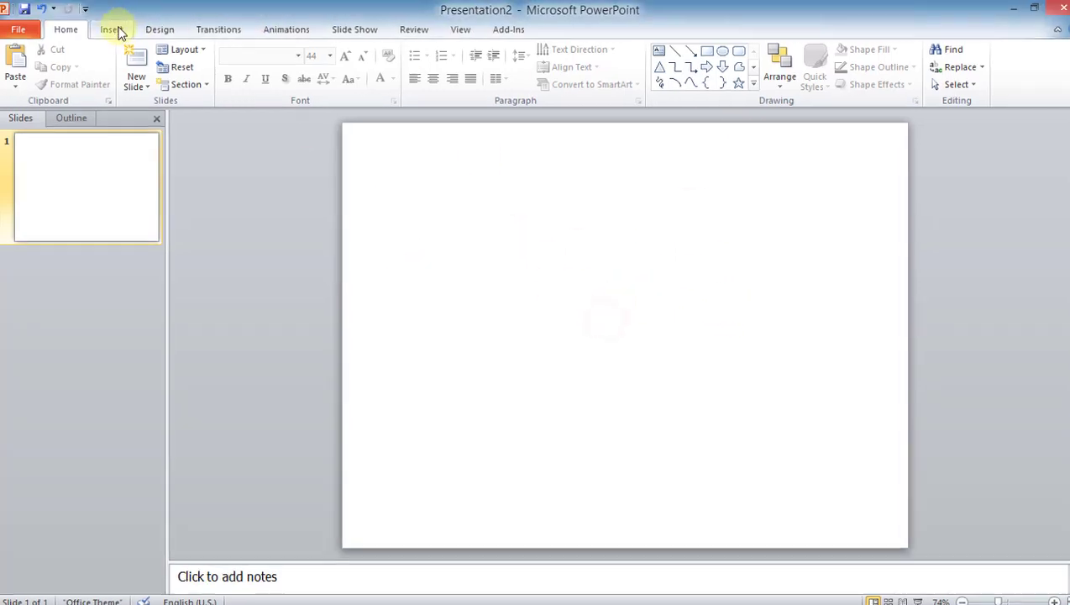
click(112, 28)
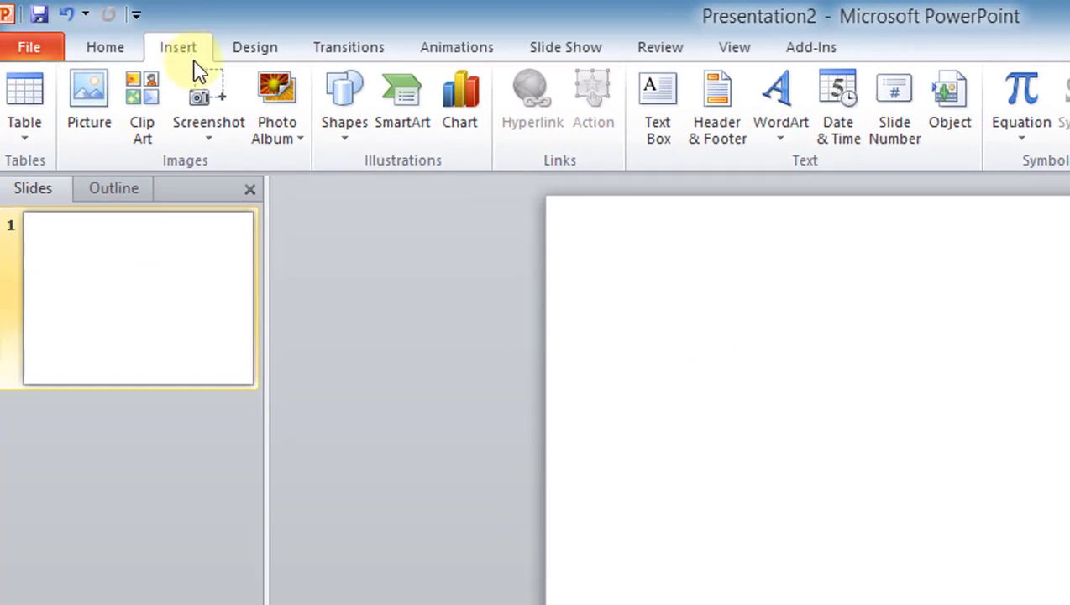
click(332, 120)
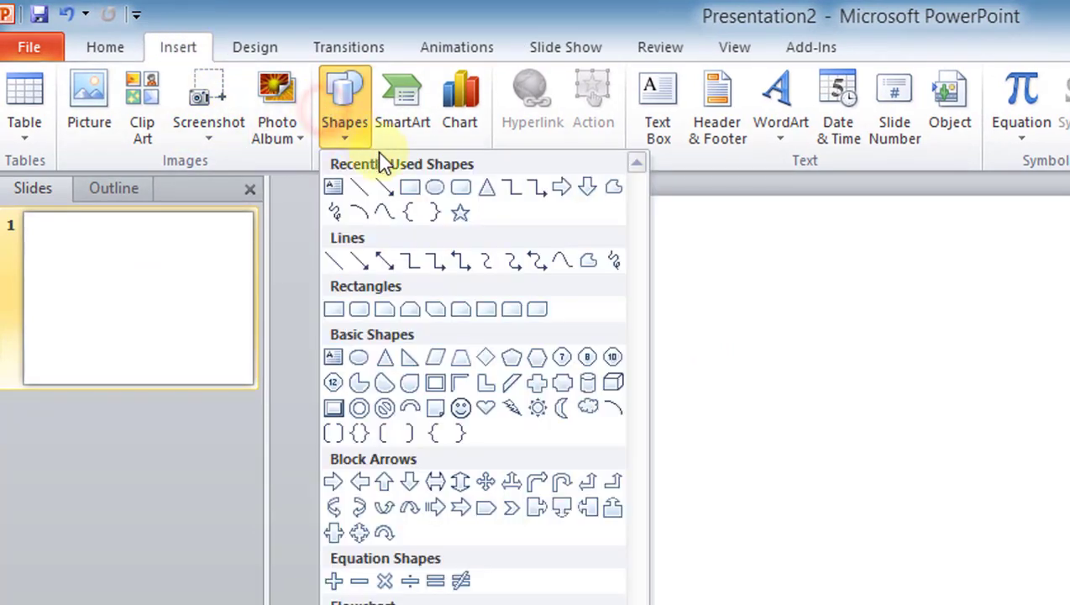
click(436, 188)
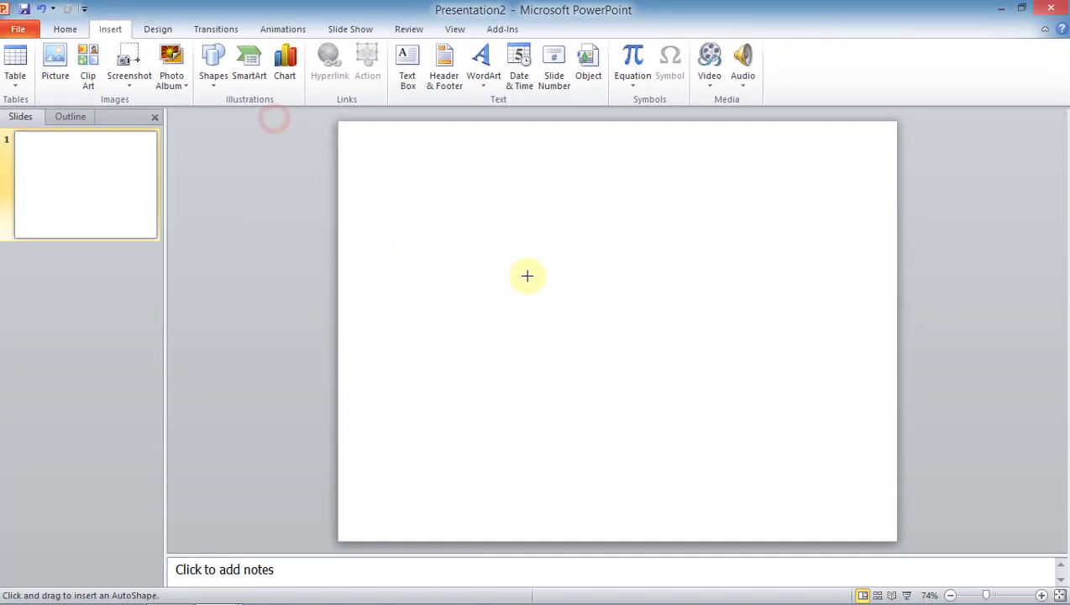
drag(539, 252, 698, 406)
click(755, 356)
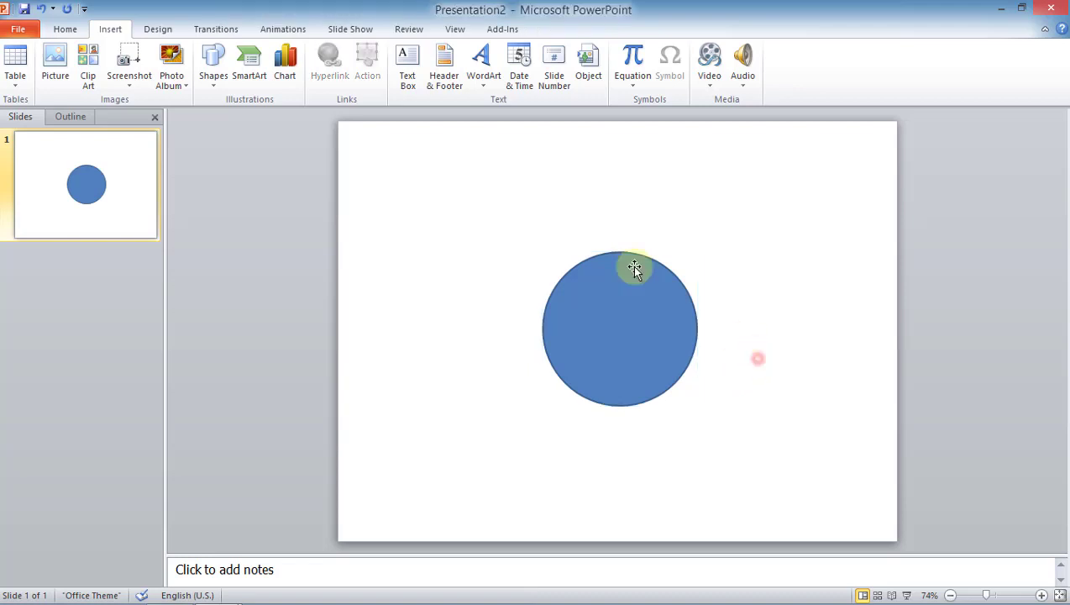
Step: Draw a small oval inside the upper-left of the face as the first eye
click(213, 80)
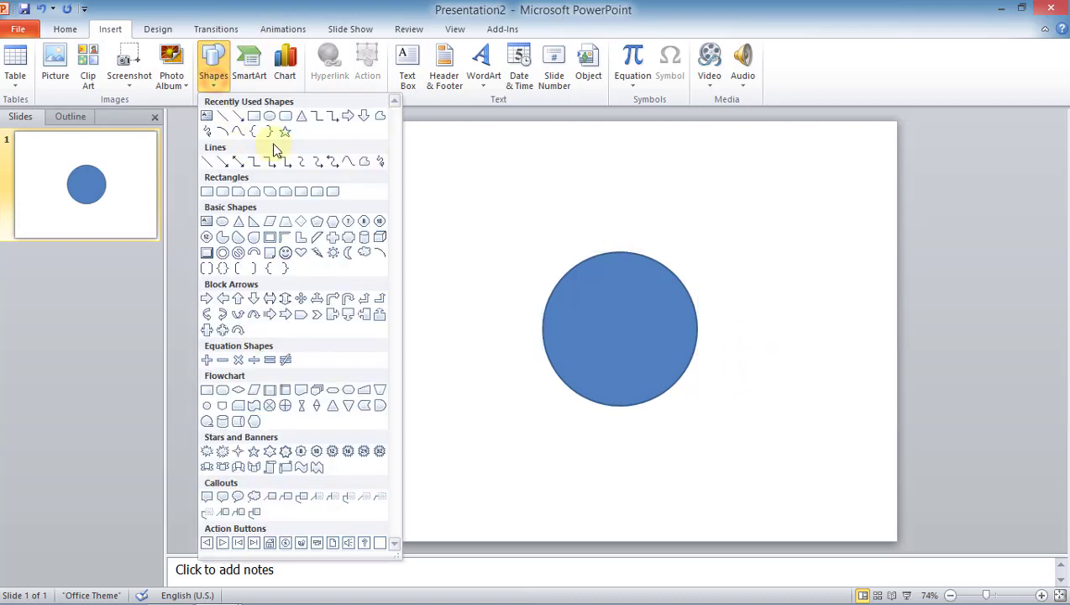
click(269, 123)
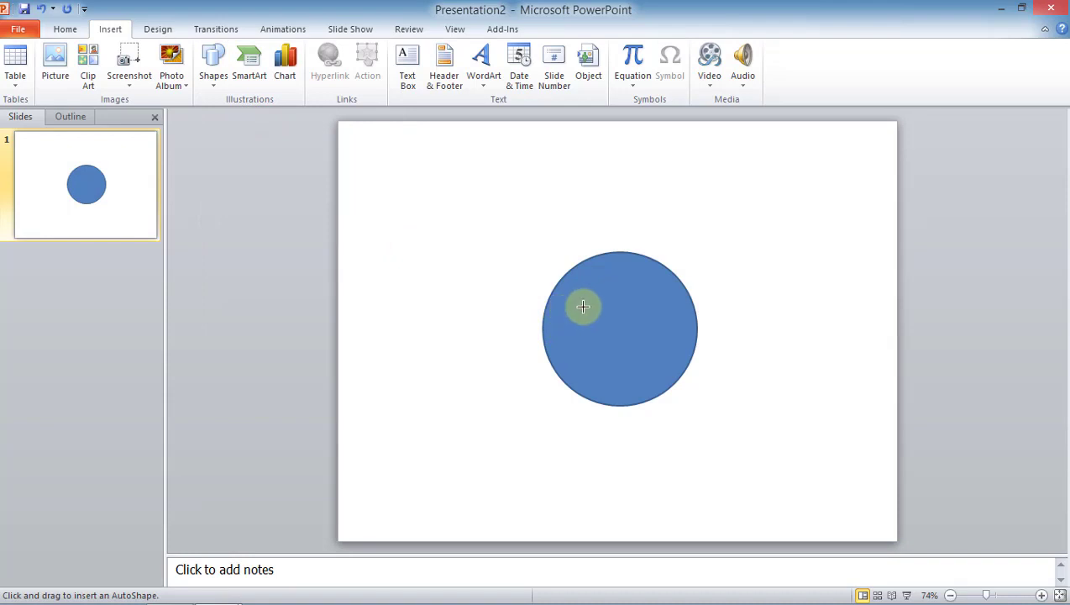
mouse_move(583, 306)
mouse_down()
mouse_move(616, 350)
mouse_move(615, 340)
mouse_up()
click(430, 326)
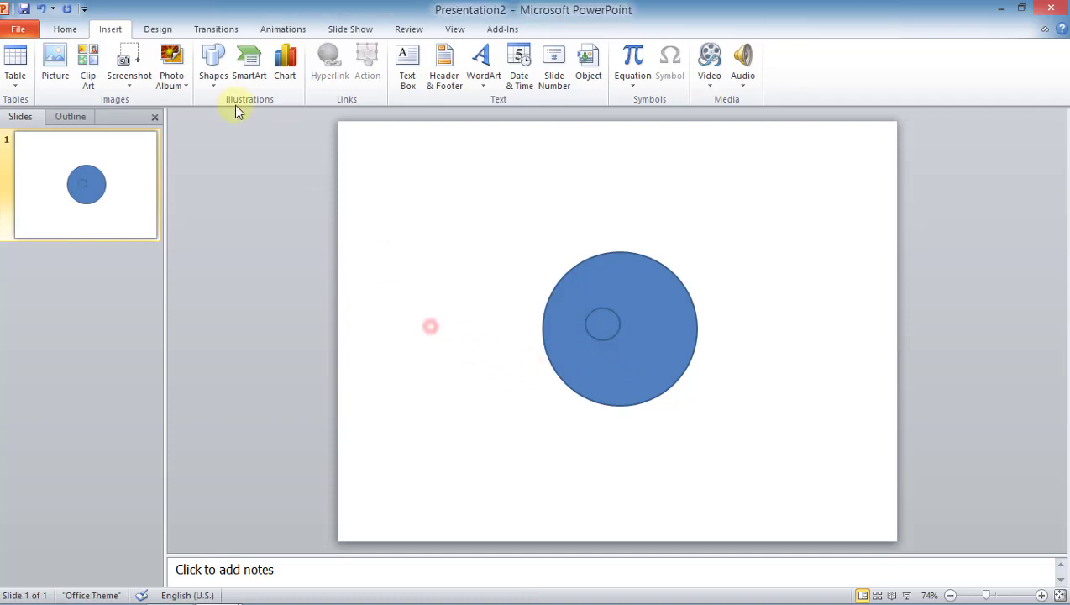
Step: Undo a stray tiny shape inserted on the face and pick the Oval shape again
click(214, 63)
click(265, 112)
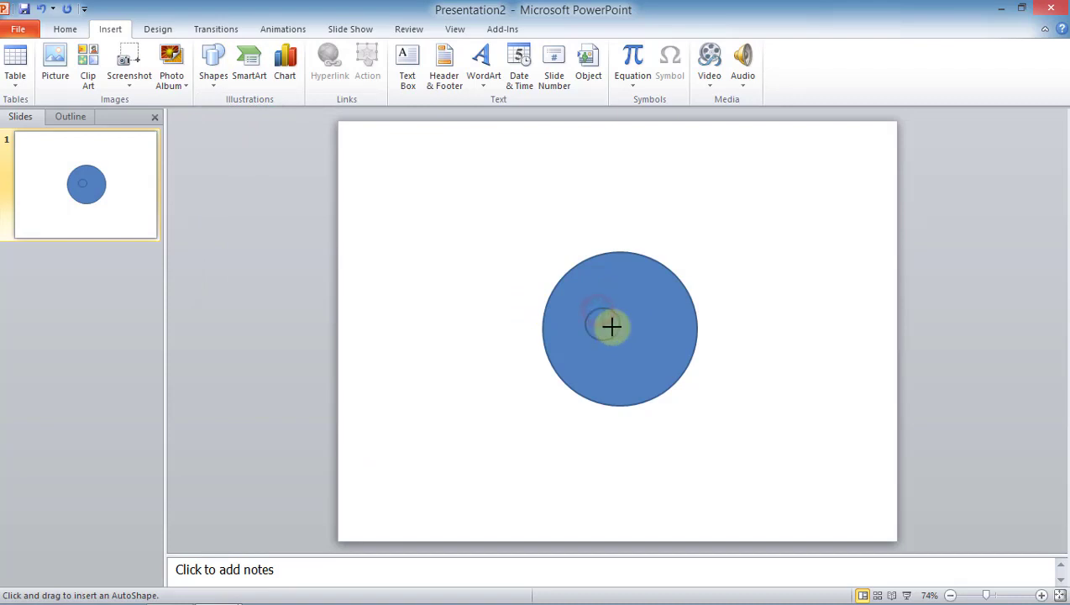
click(611, 326)
key(ctrl+z)
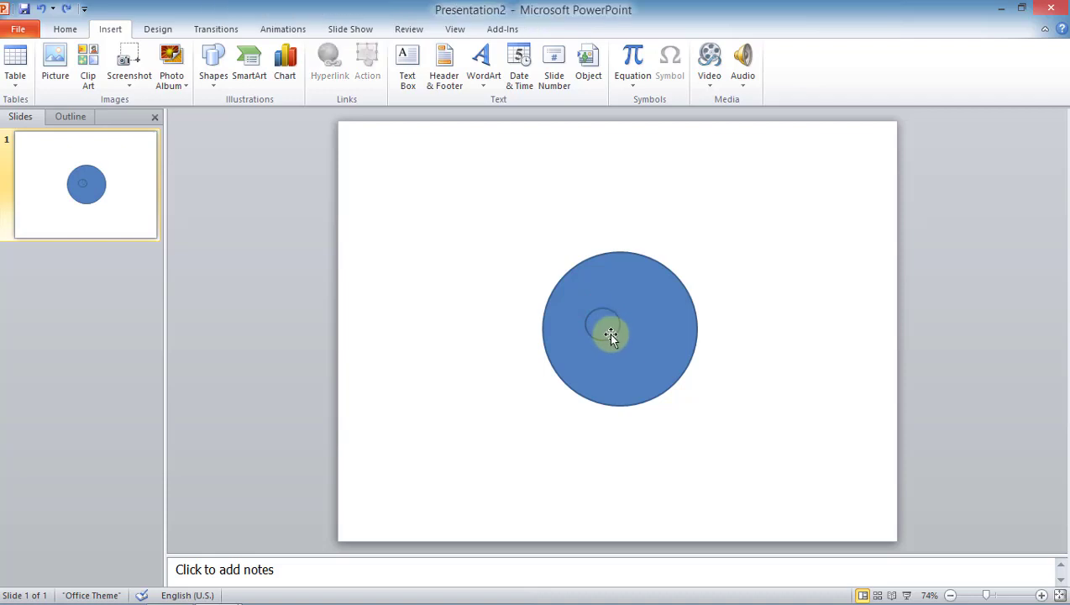
click(213, 65)
click(270, 116)
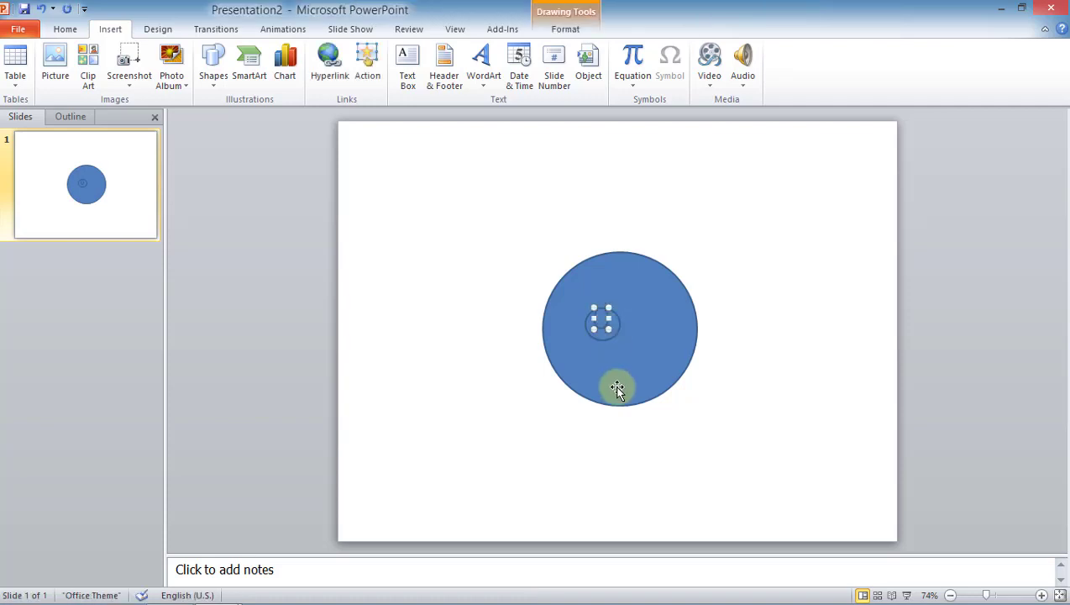
Step: Resize the small eye oval, then duplicate it and place the copy to its right
click(618, 395)
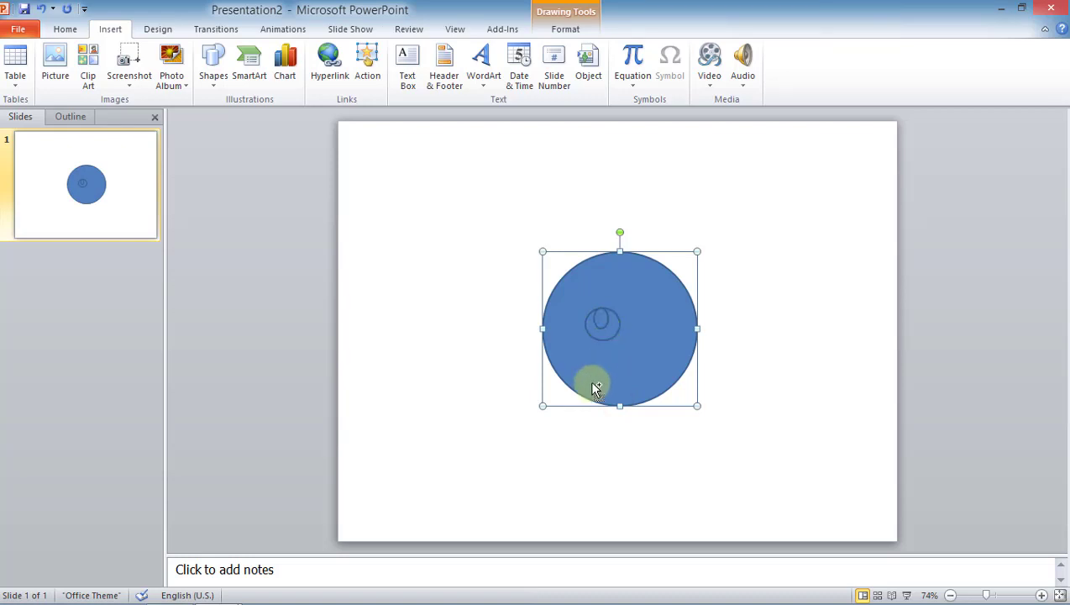
click(522, 468)
click(604, 340)
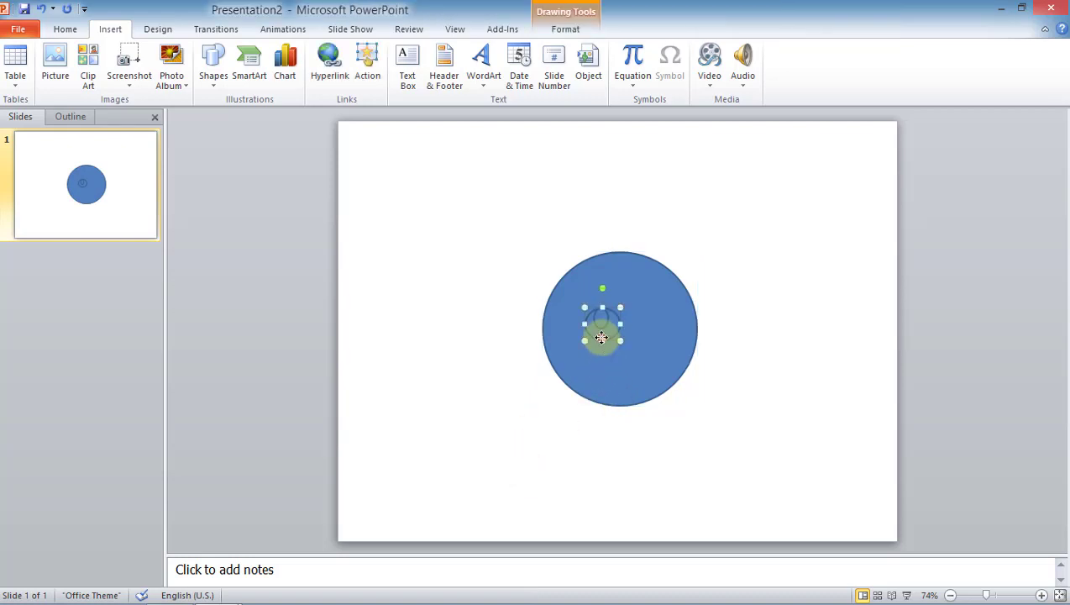
drag(618, 339, 617, 338)
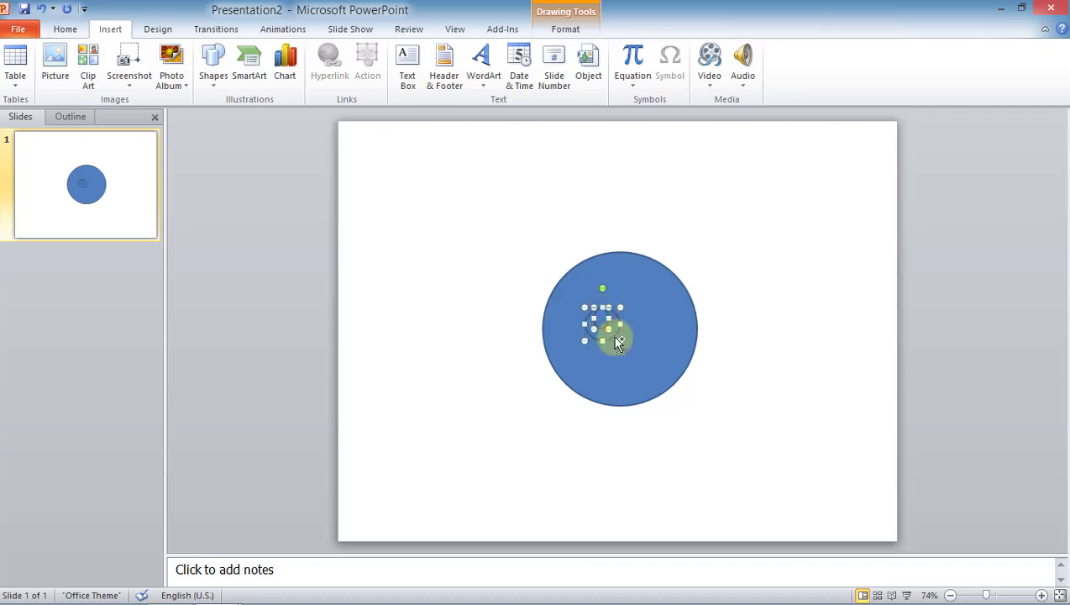
key(ctrl+v)
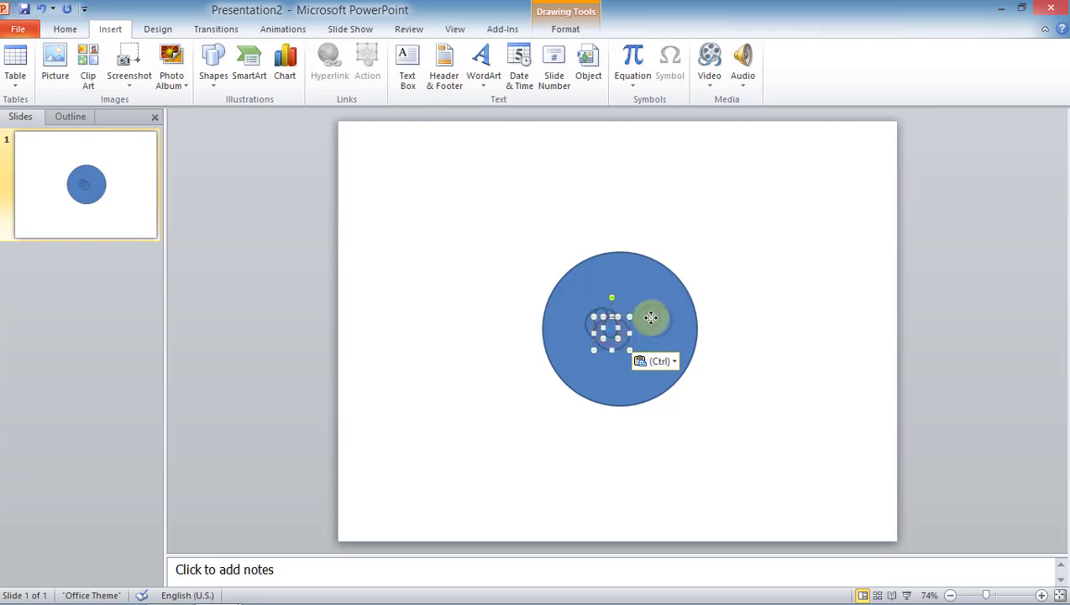
drag(651, 317, 652, 319)
click(663, 427)
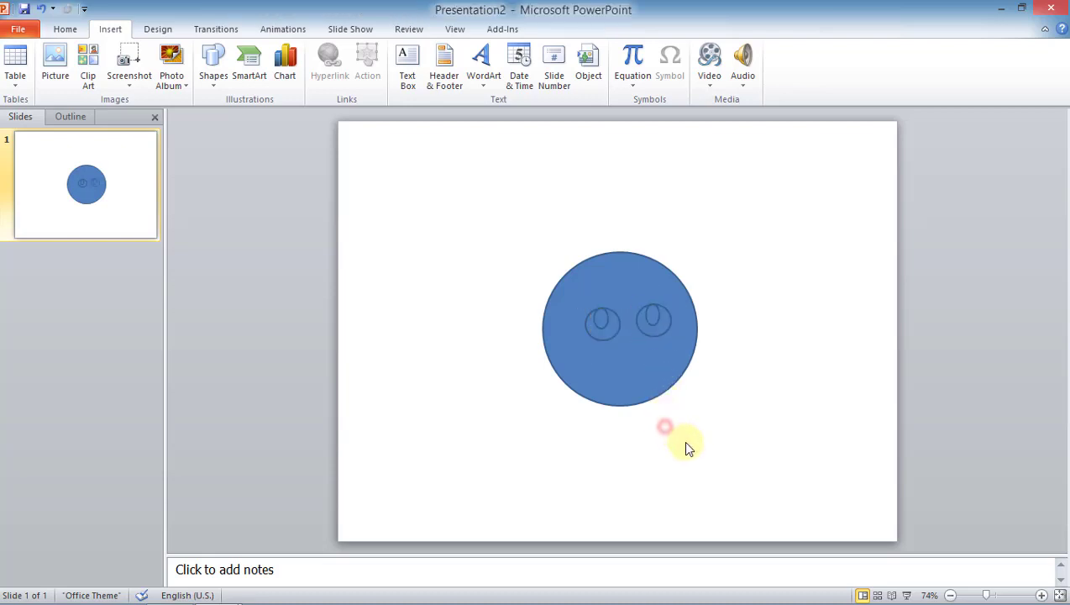
Step: Draw a Block Arc below the eyes and rotate it upside down into a smile
click(214, 76)
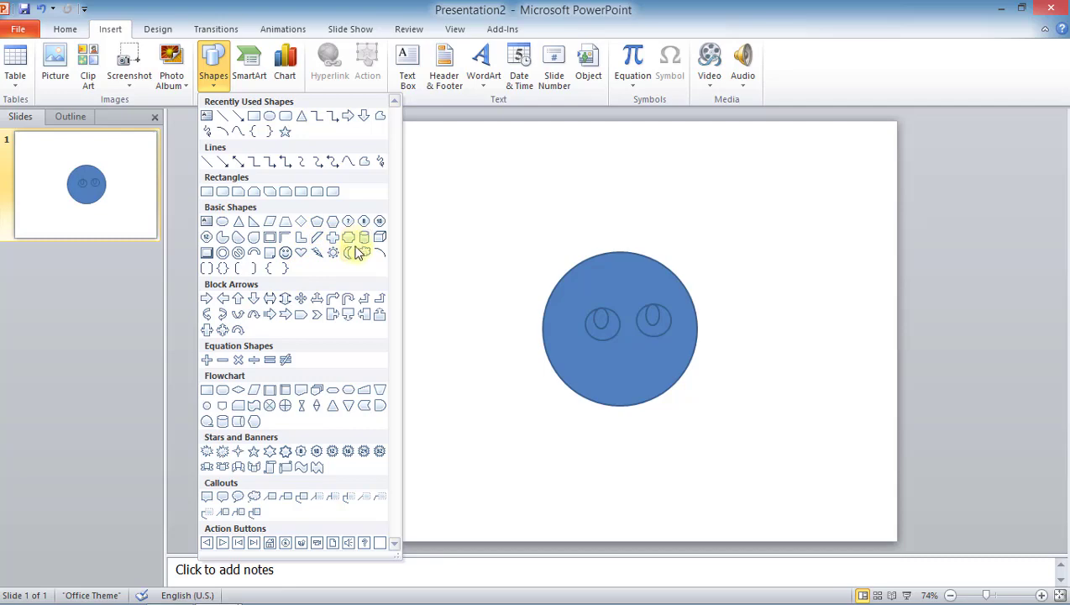
click(253, 253)
drag(596, 364, 645, 387)
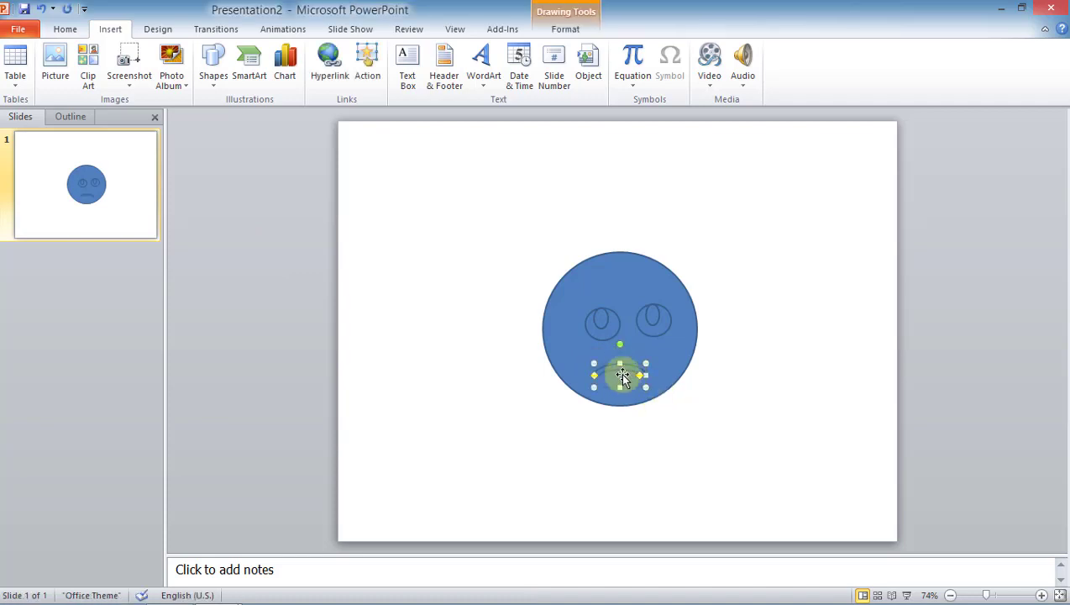
drag(618, 340, 624, 409)
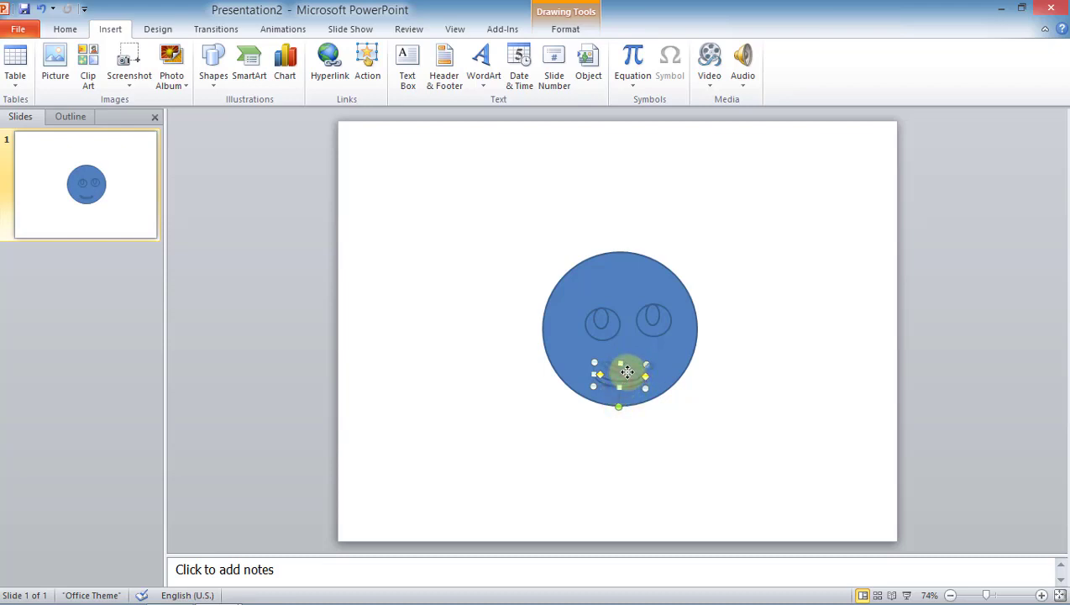
drag(627, 371, 634, 359)
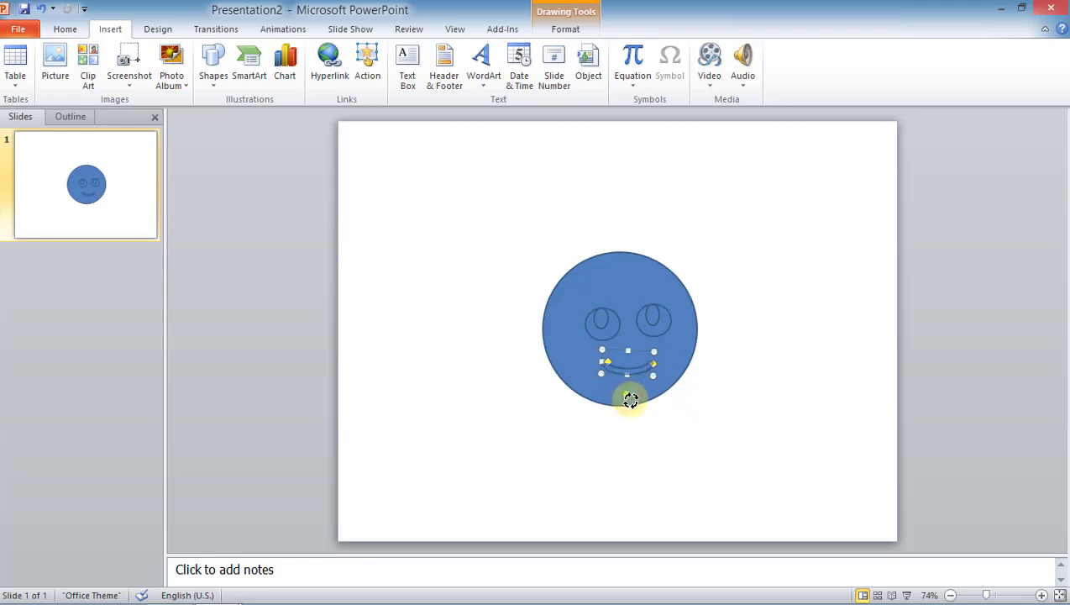
drag(634, 400, 630, 402)
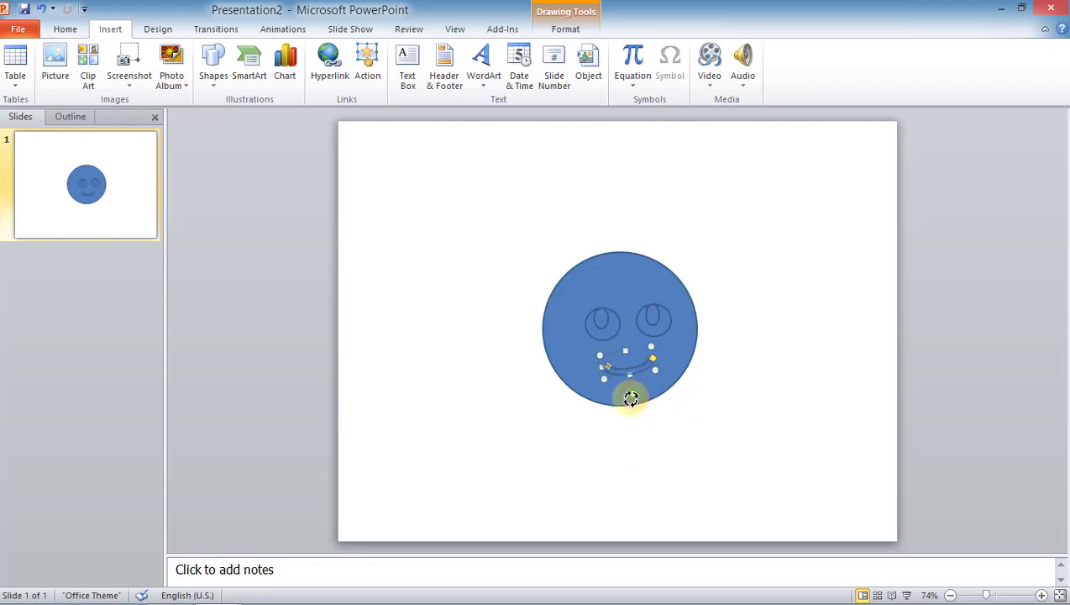
click(644, 451)
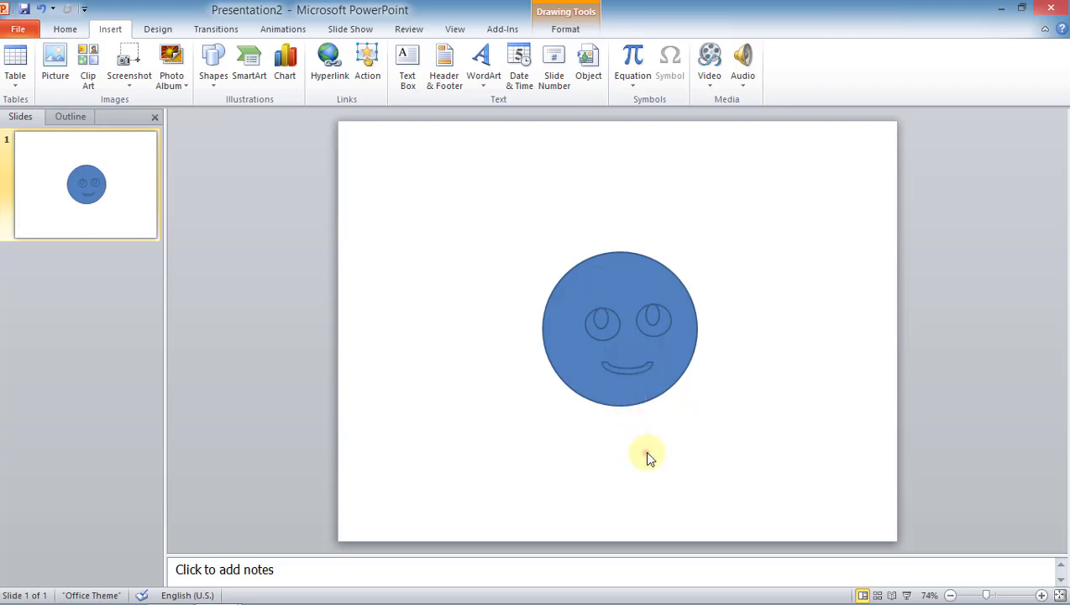
Step: Shorten the mouth arc and reshape it into a fuller smile
click(646, 370)
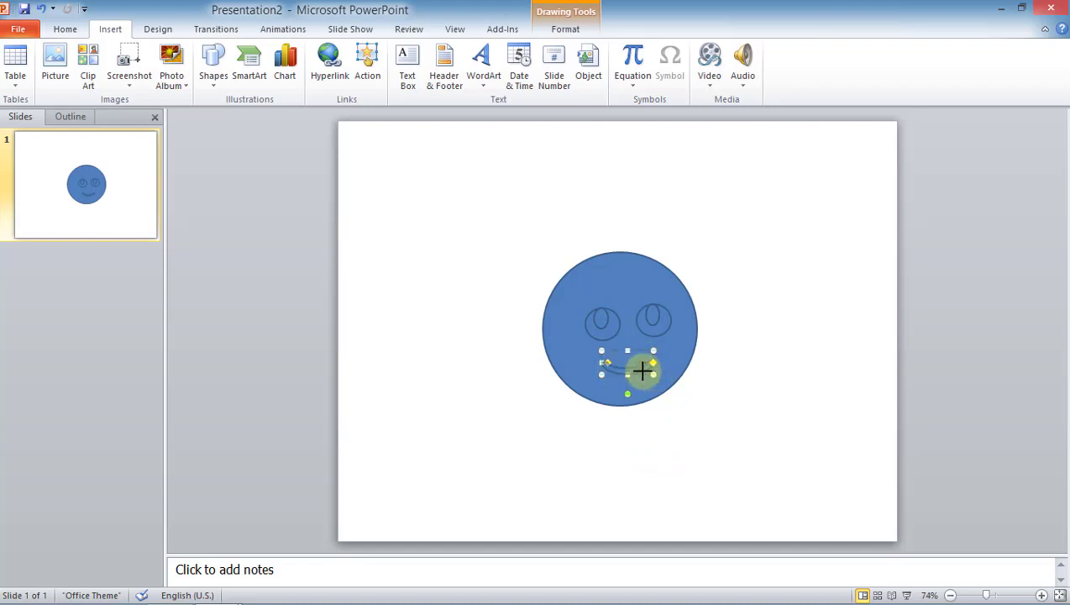
drag(643, 370, 633, 366)
click(670, 420)
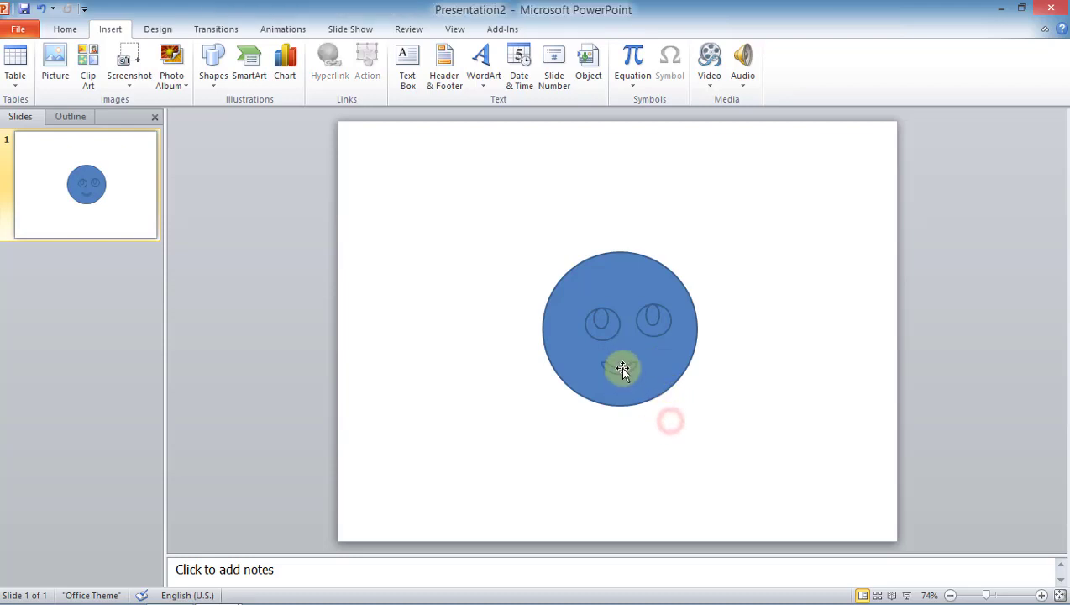
click(622, 370)
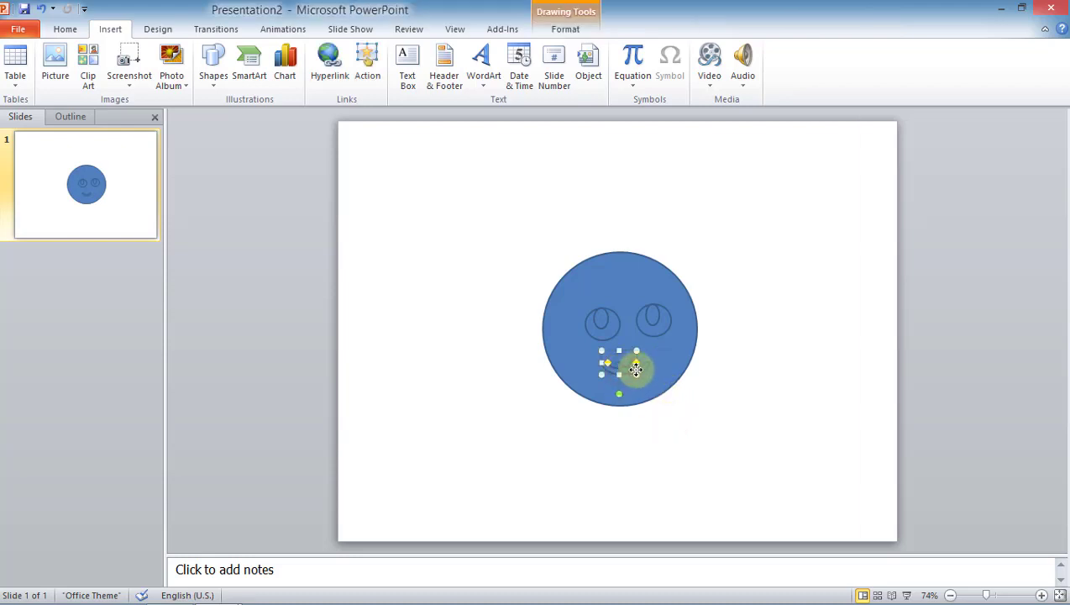
drag(636, 369, 661, 396)
click(655, 445)
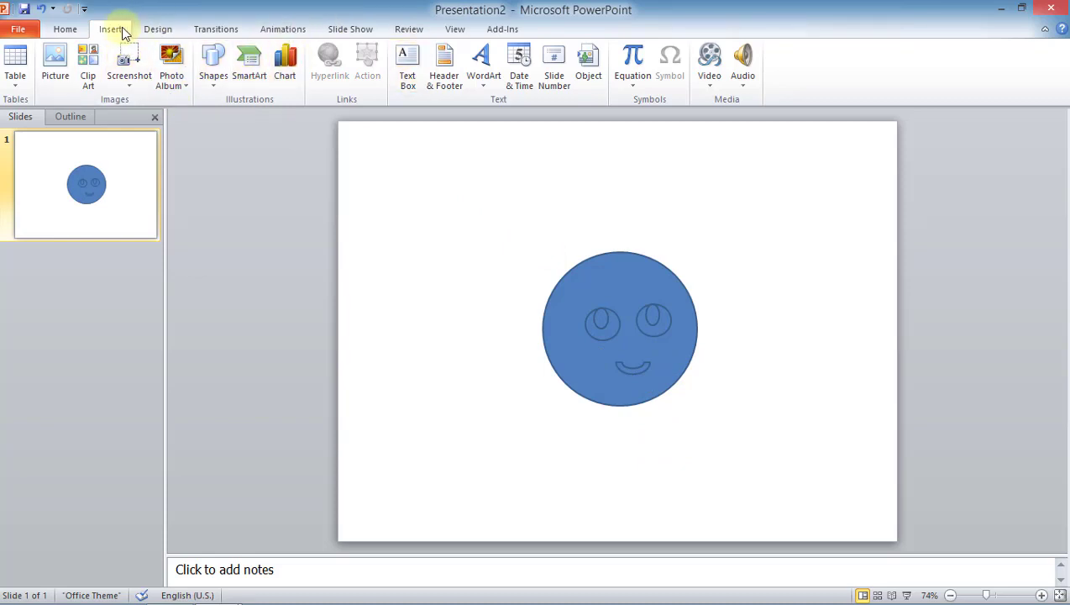
Step: Fill both pupils solid black
click(68, 32)
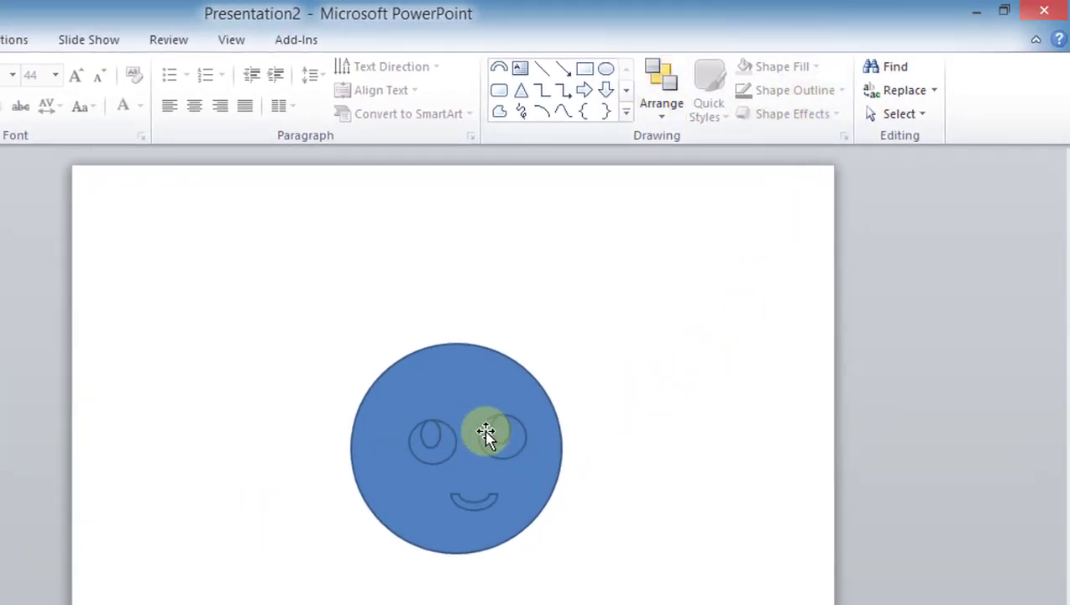
click(504, 432)
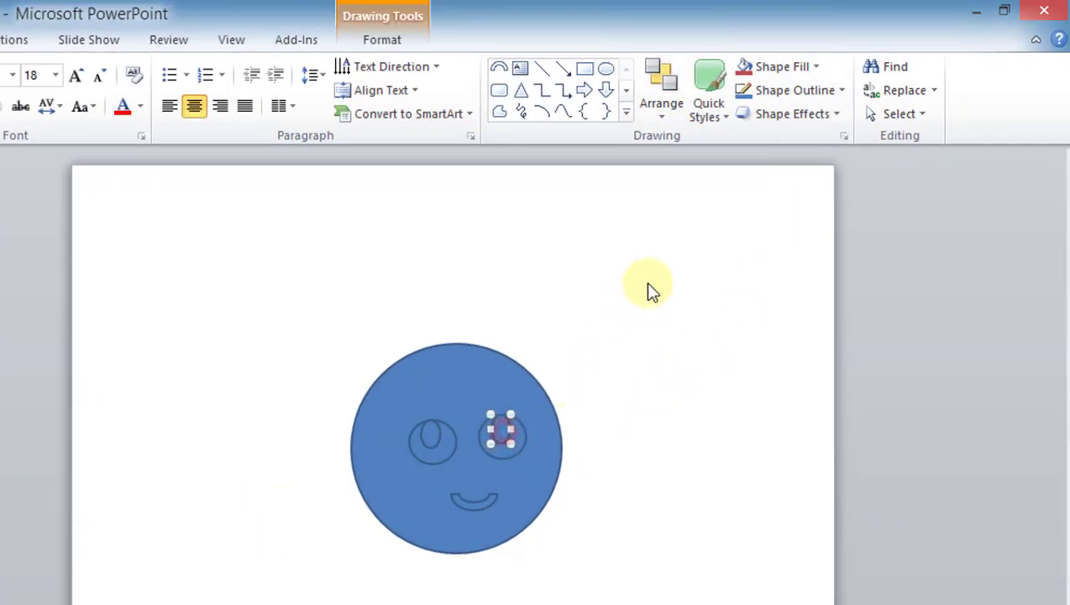
click(811, 67)
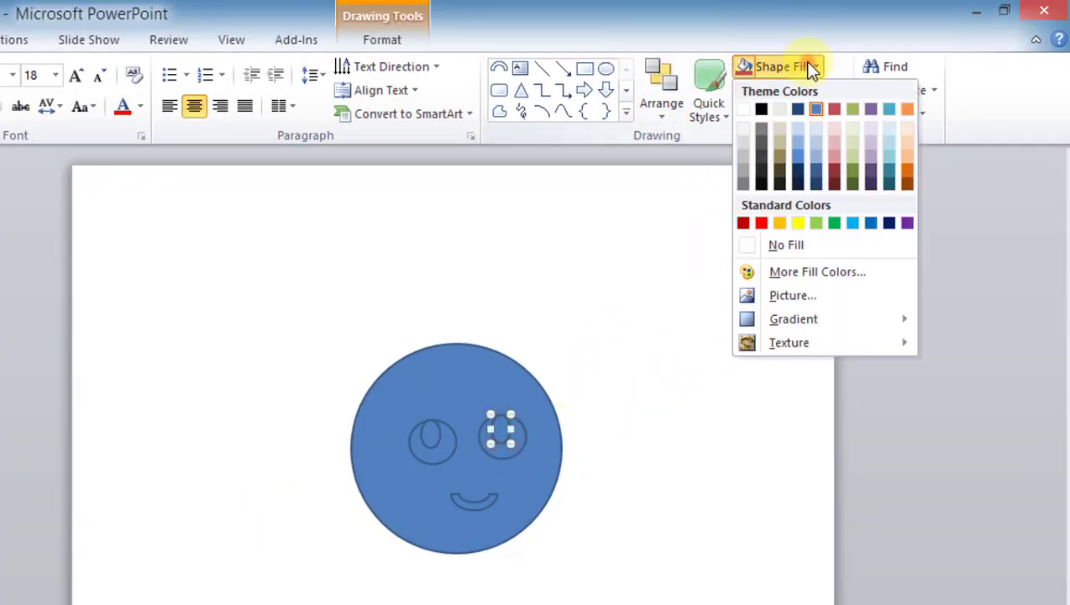
click(762, 110)
click(433, 433)
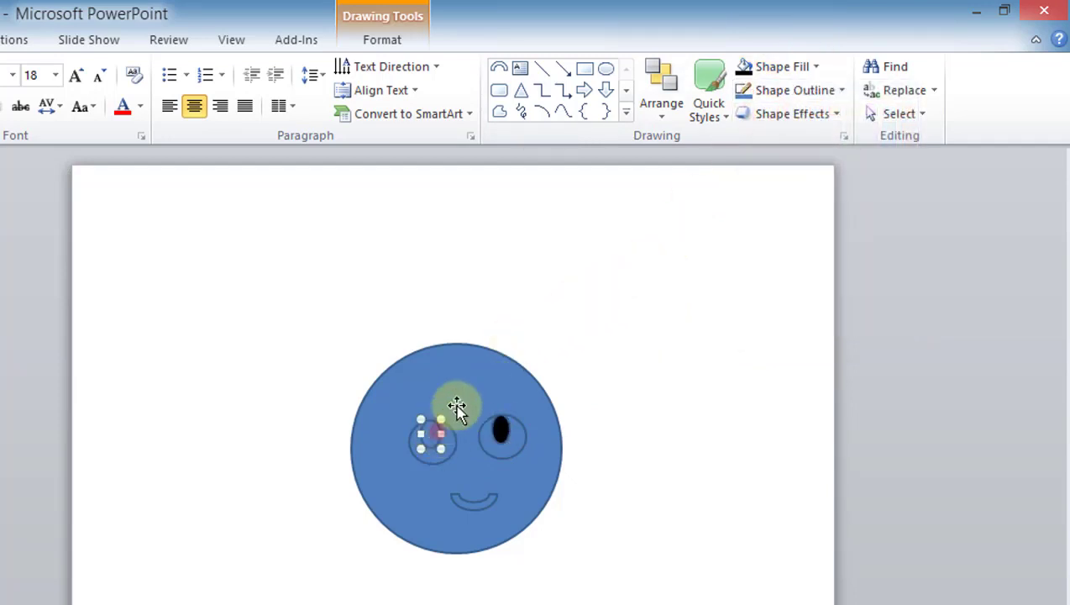
click(812, 69)
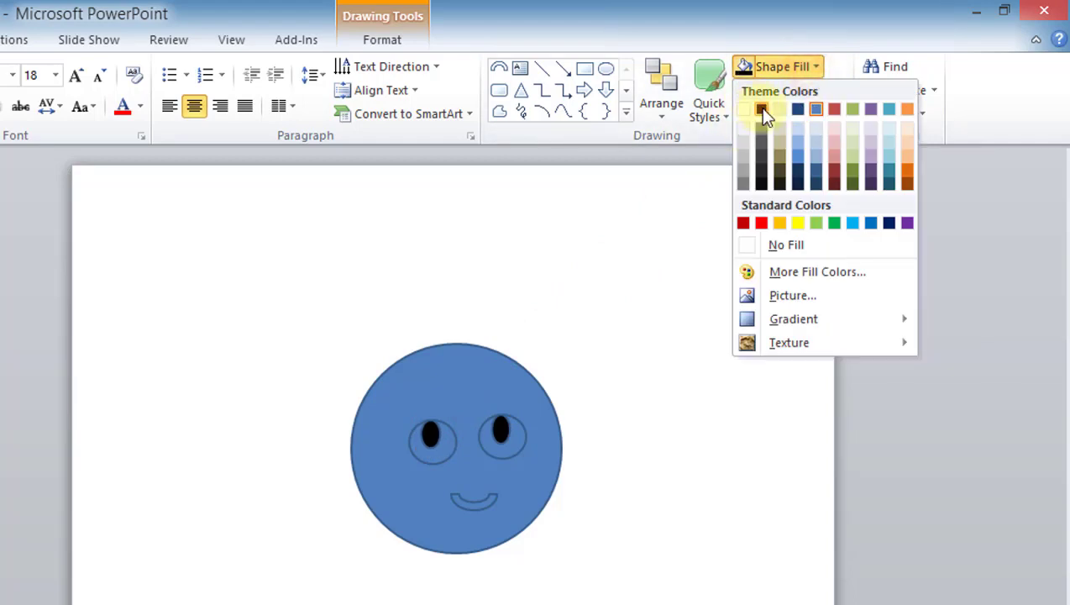
click(760, 110)
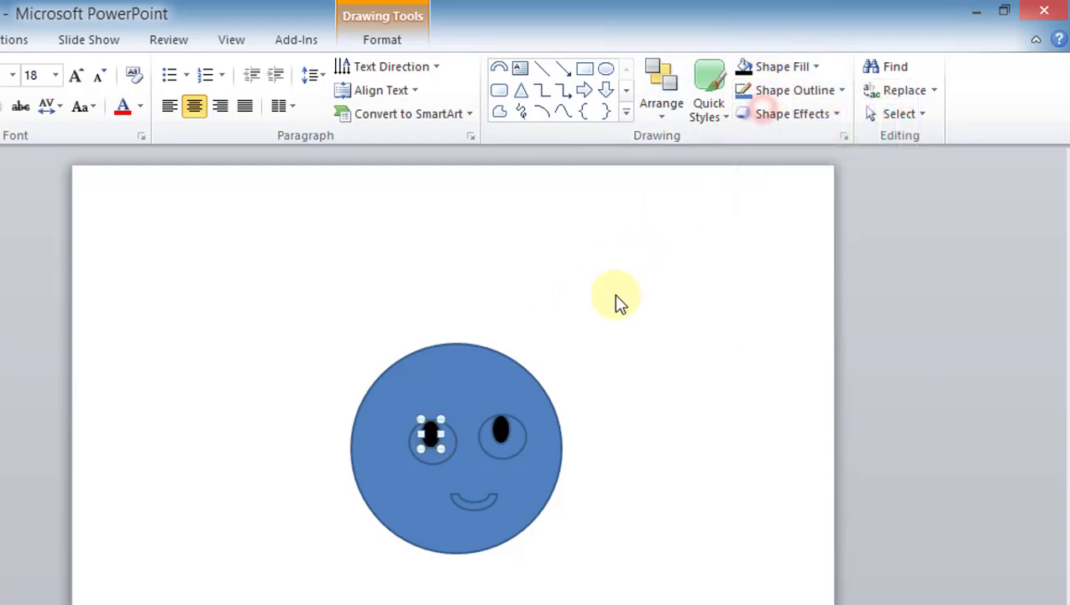
Step: Fill the outer circles of both eyes white
click(488, 442)
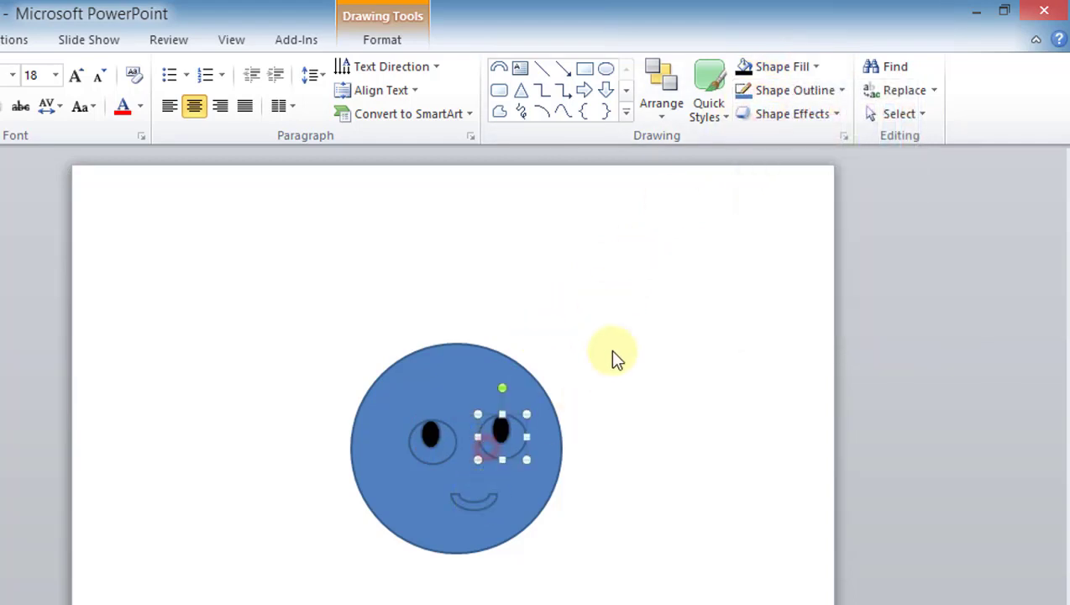
click(782, 71)
click(744, 109)
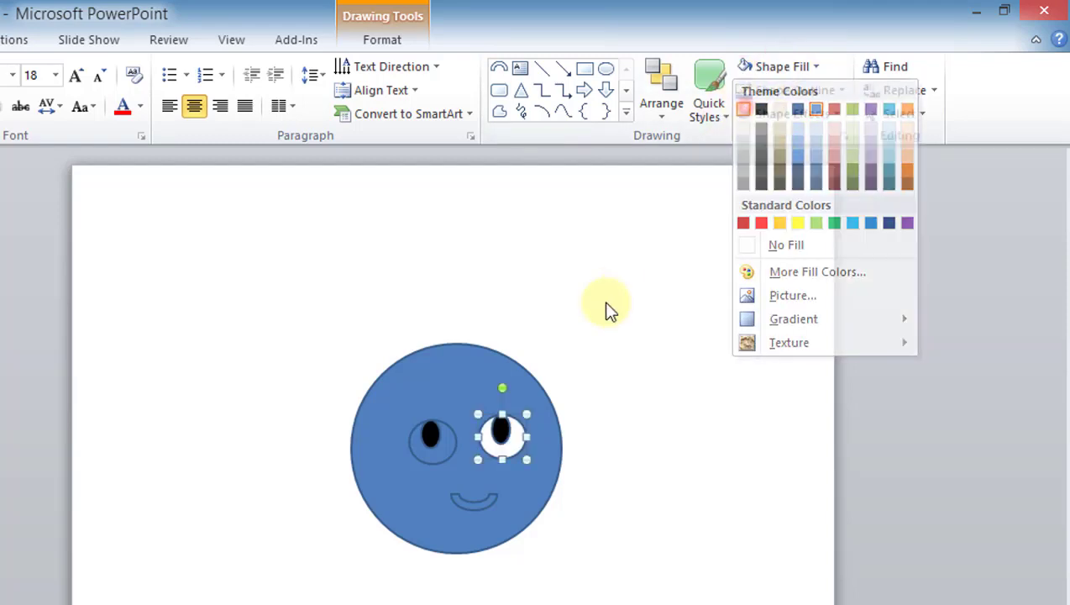
click(426, 458)
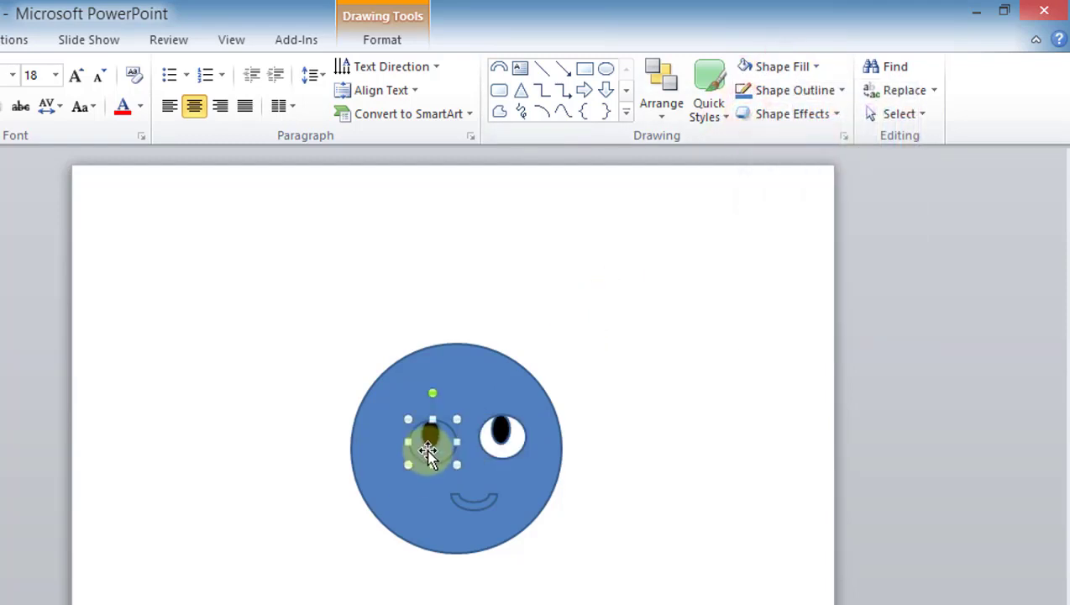
click(771, 64)
click(744, 109)
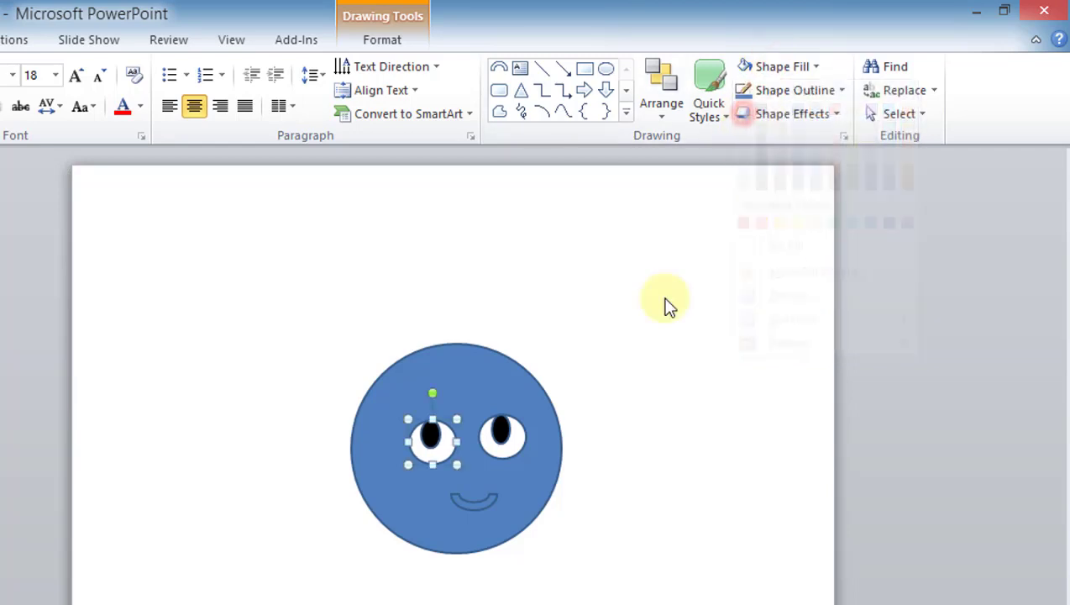
Step: Colour the smiling mouth arc red
click(489, 504)
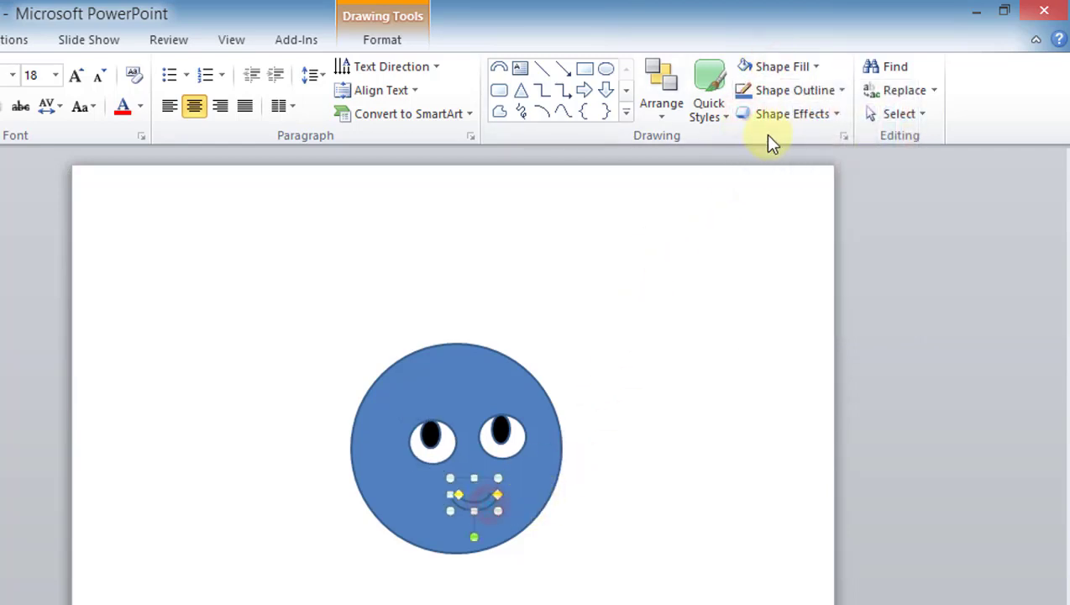
click(799, 67)
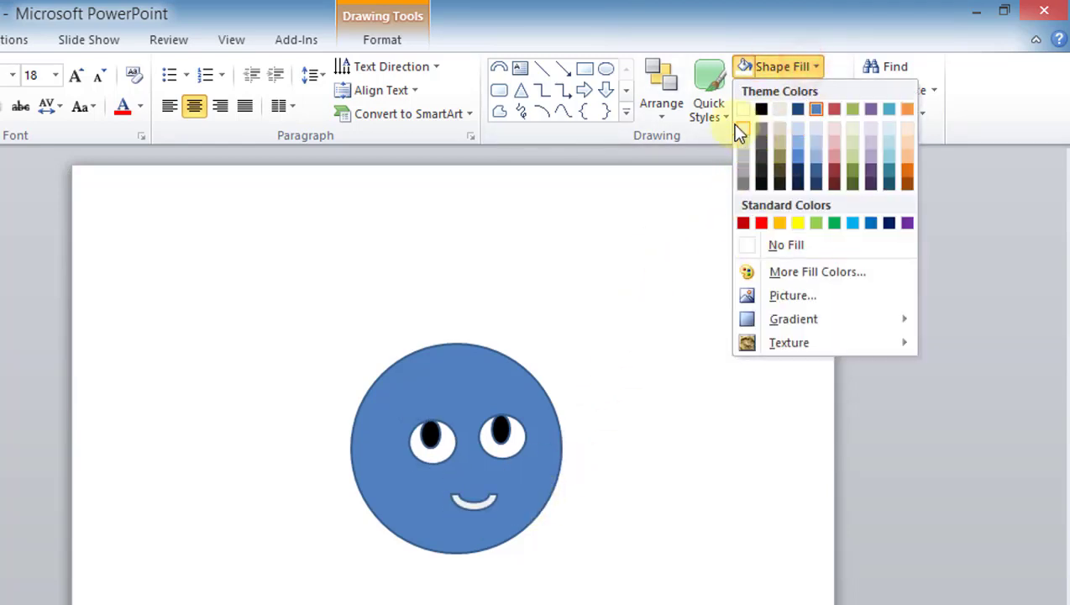
click(760, 223)
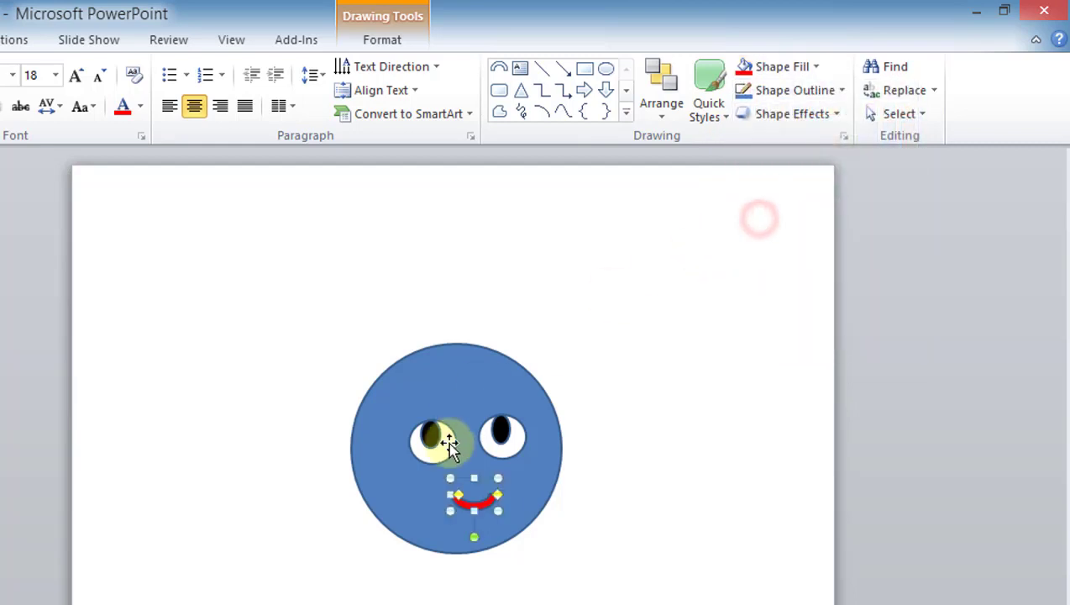
Step: Fill the large face circle with the standard green instead of blue
click(458, 394)
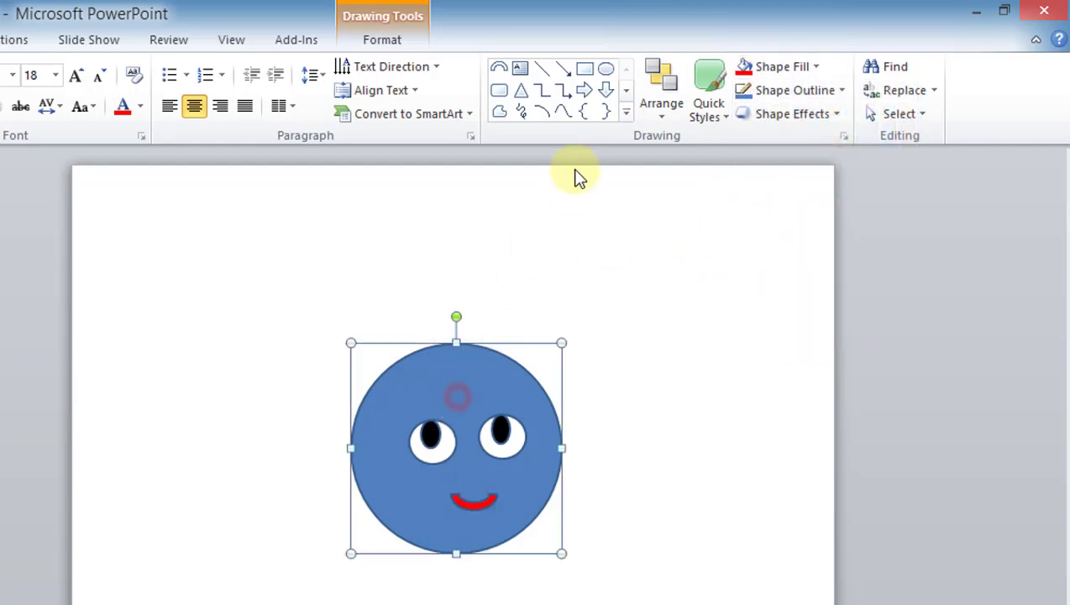
click(806, 67)
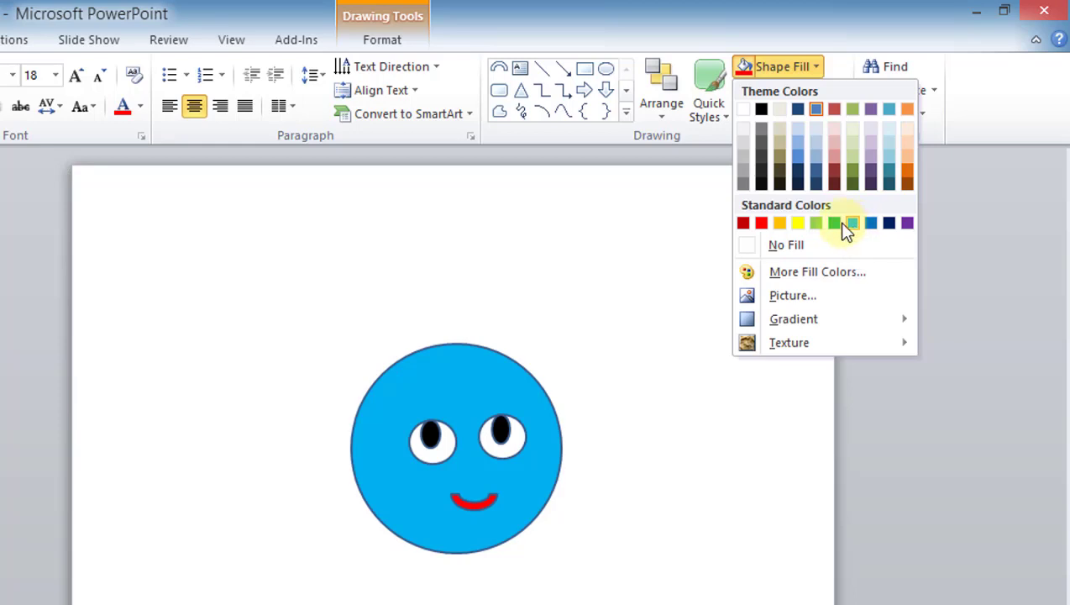
click(842, 225)
click(602, 508)
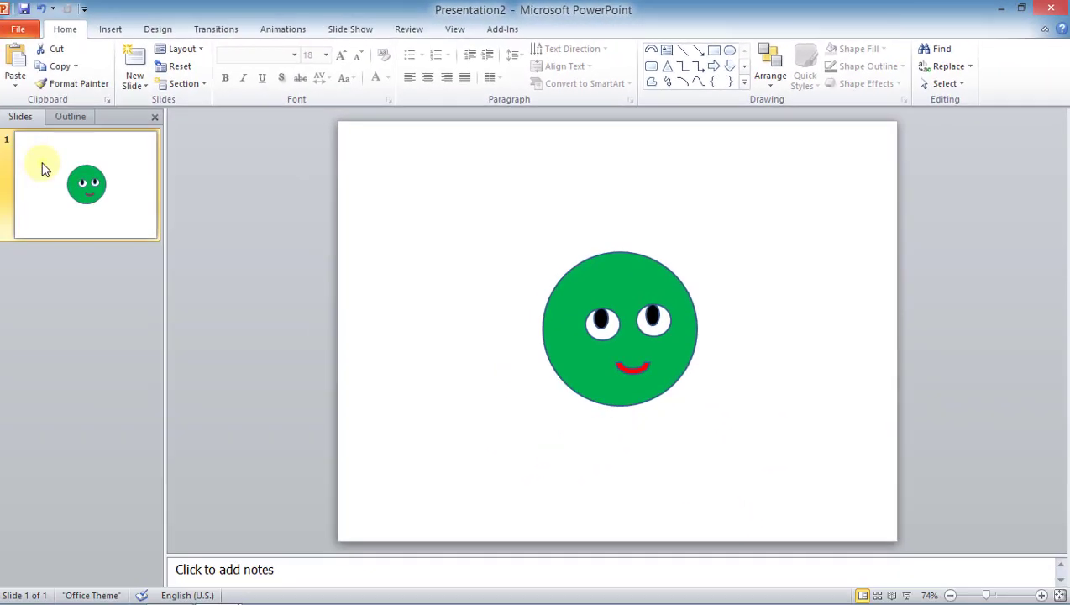
Step: Duplicate slide 1 to create slide 2 with the same green smiley
right_click(42, 164)
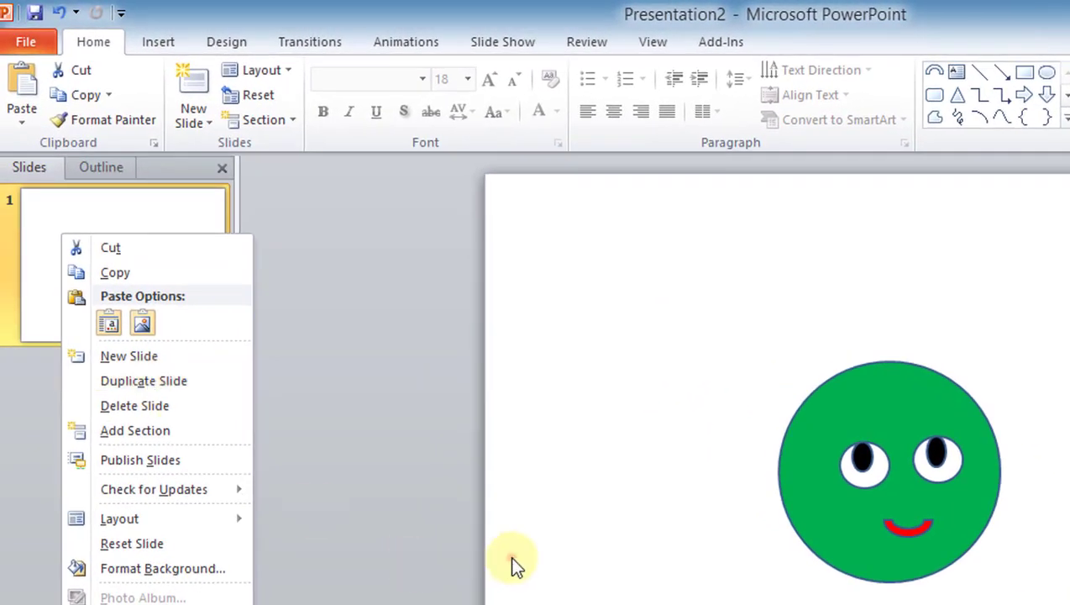
click(511, 559)
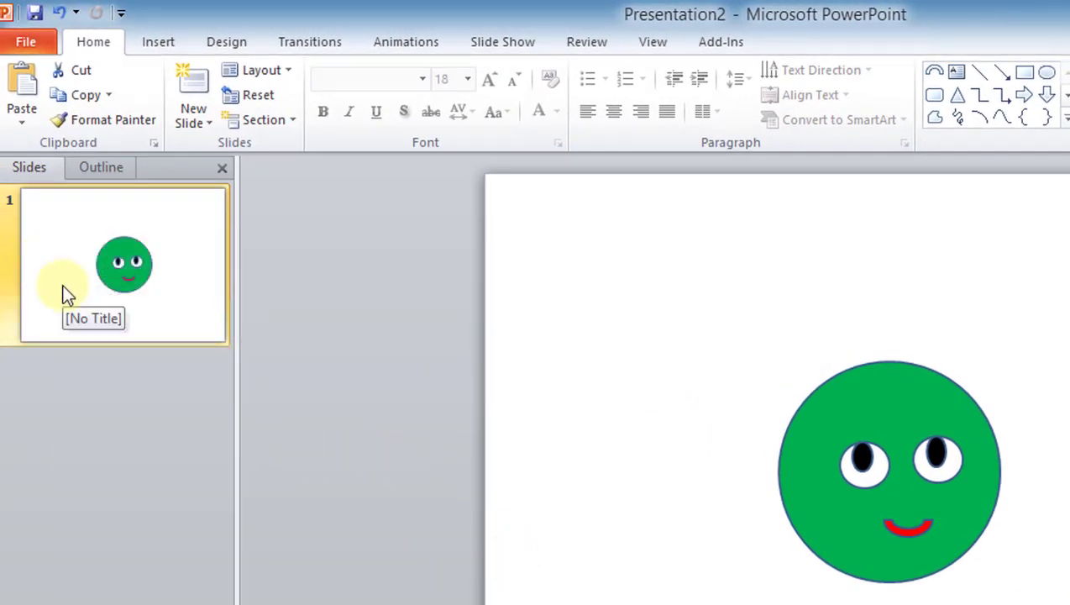
right_click(65, 291)
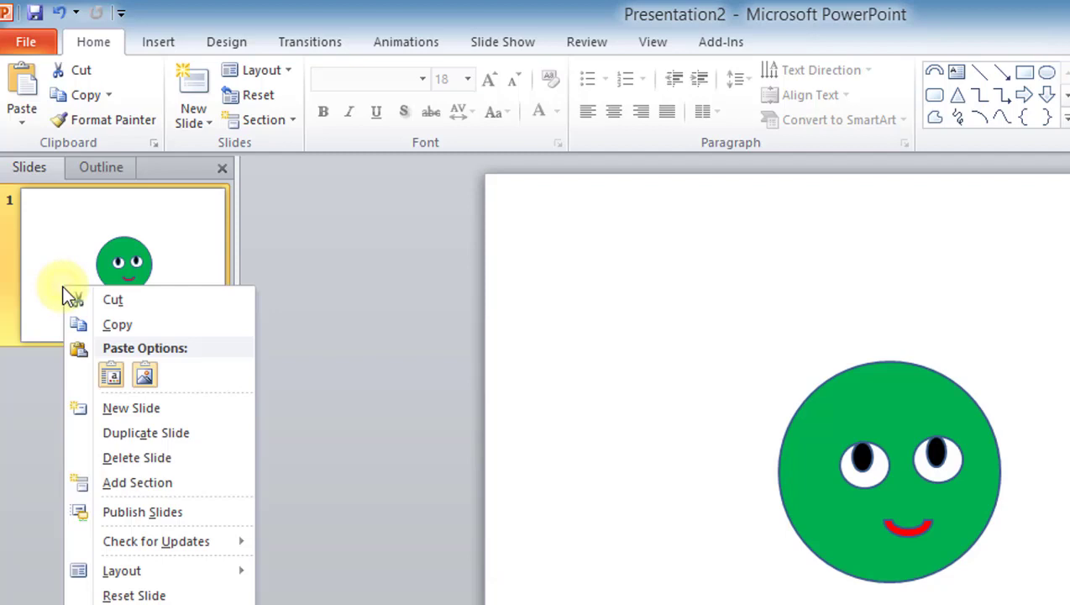
click(151, 430)
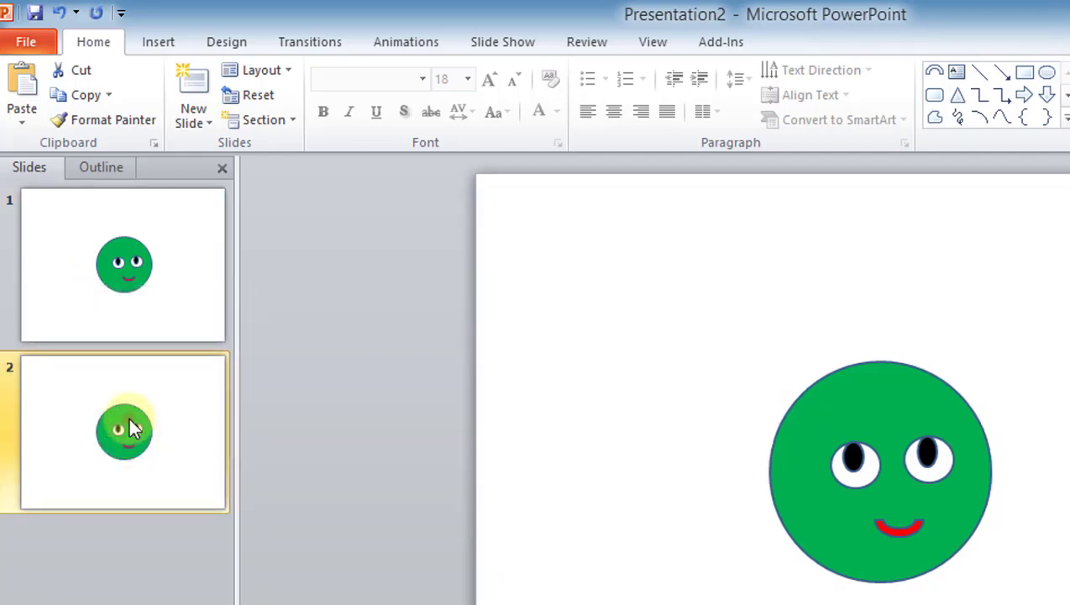
Step: On slide 2, shift both pupils to the right side of each eye
mouse_move(873, 510)
mouse_down()
mouse_move(915, 530)
mouse_move(898, 529)
mouse_up()
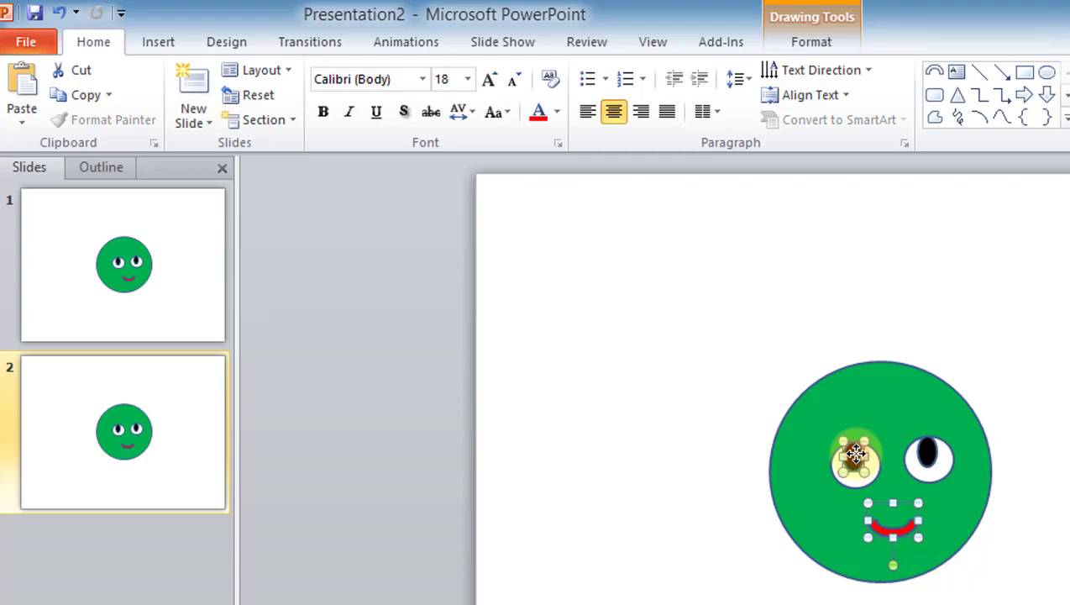
key(Escape)
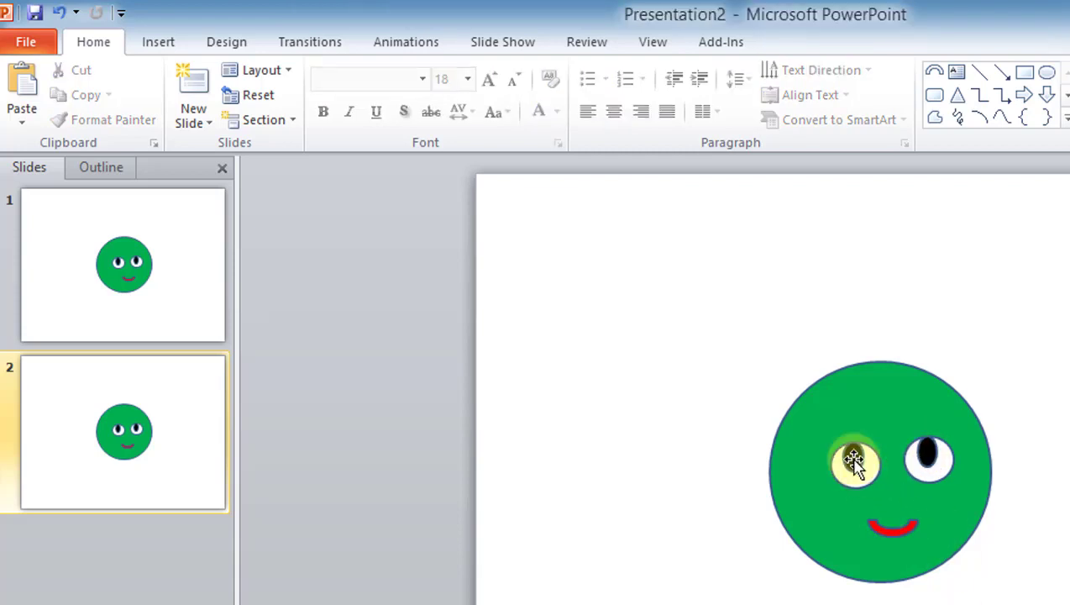
click(852, 456)
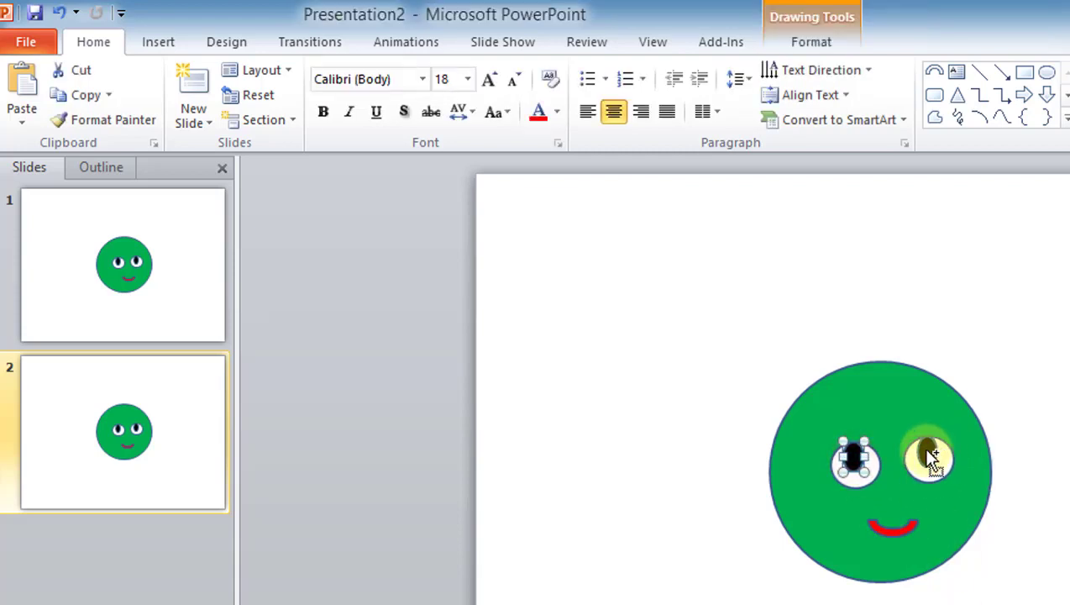
shift+click(926, 456)
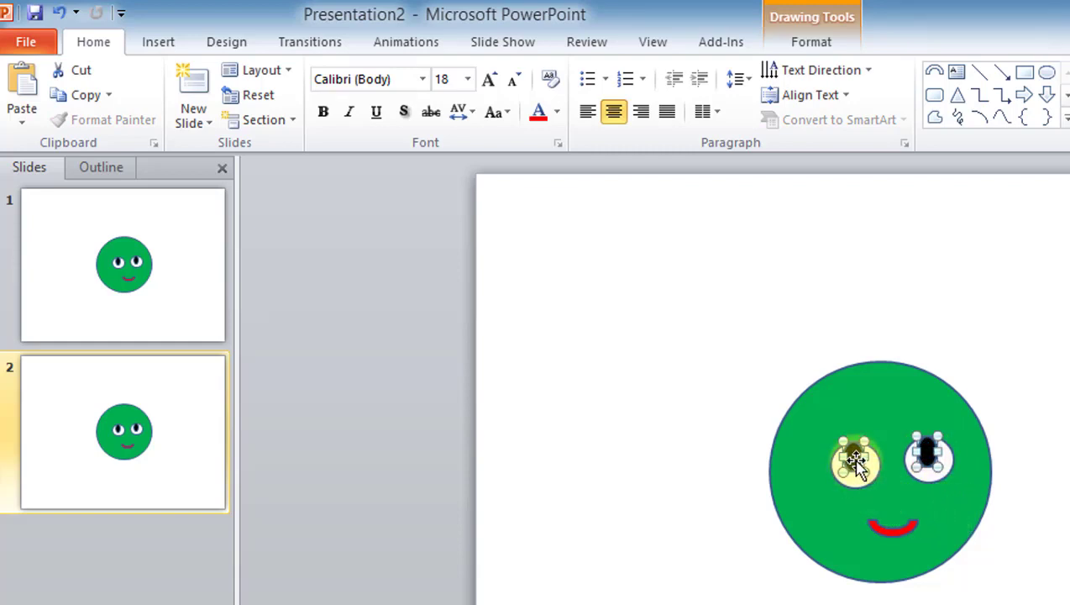
drag(854, 462, 869, 467)
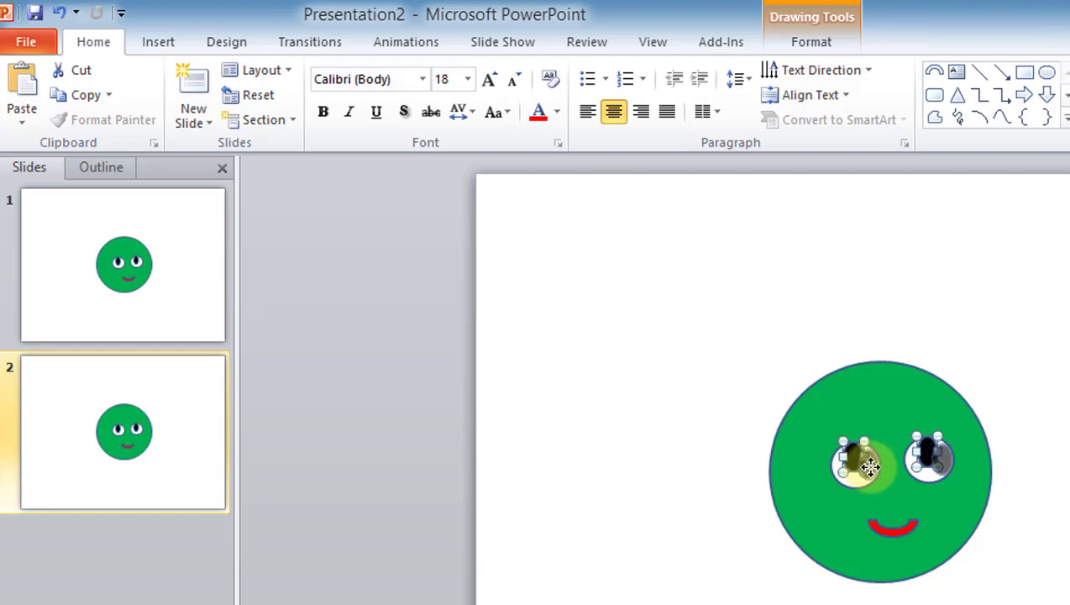
click(938, 589)
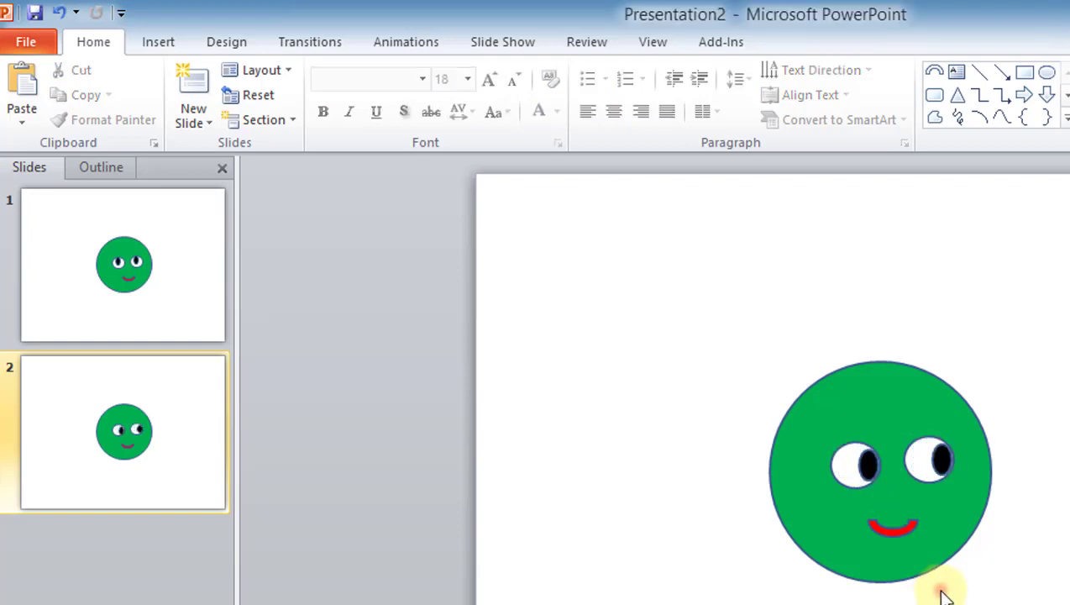
Step: Stretch the mouth arc leftward into a longer smile
click(903, 534)
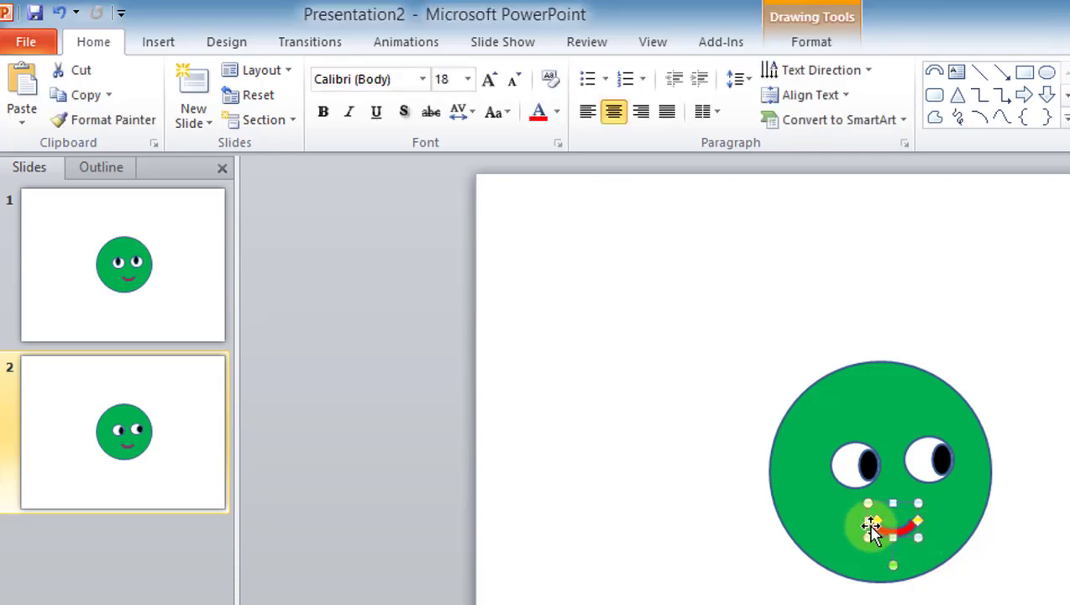
drag(870, 527, 857, 522)
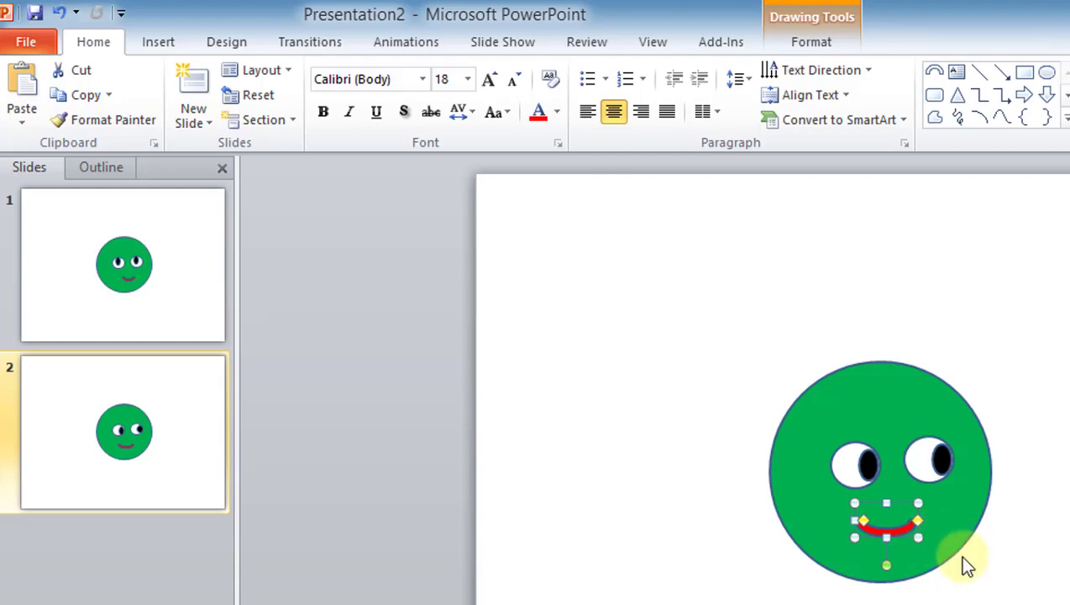
click(965, 567)
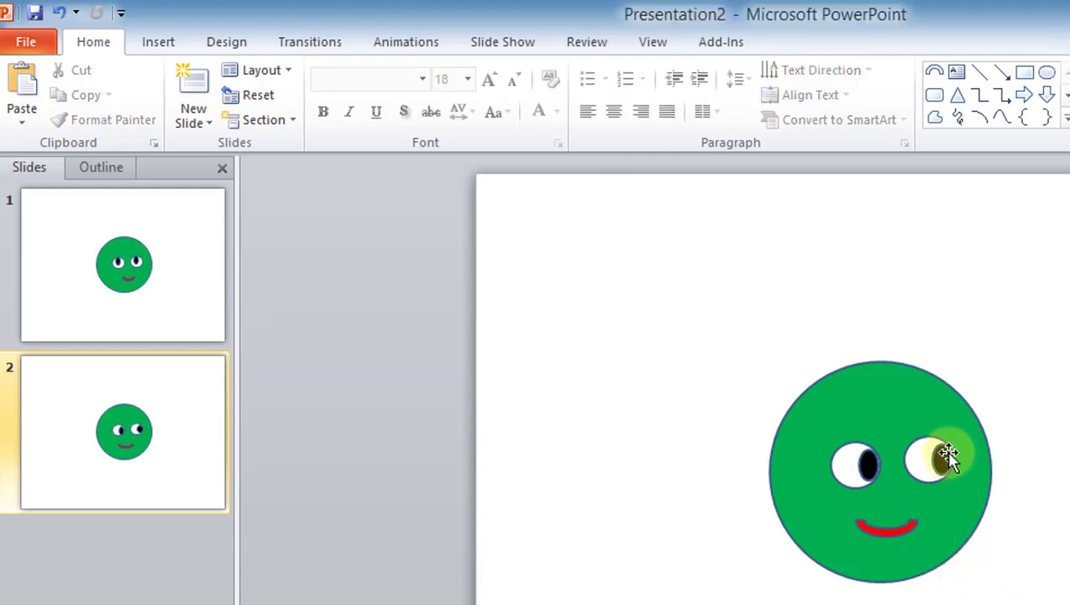
click(183, 425)
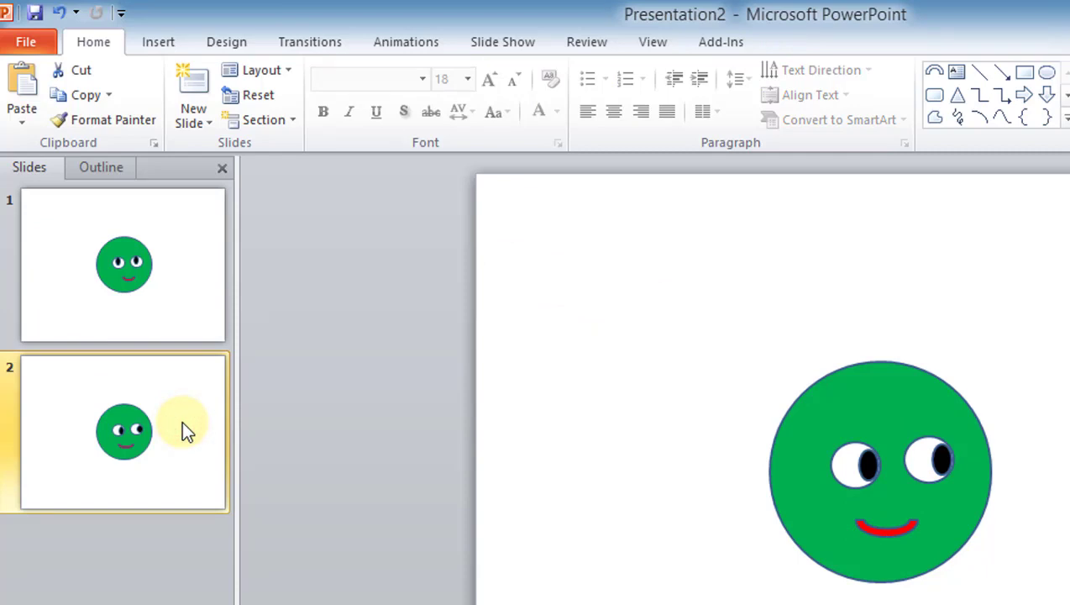
Step: Duplicate slide 2 to create slide 3
right_click(181, 420)
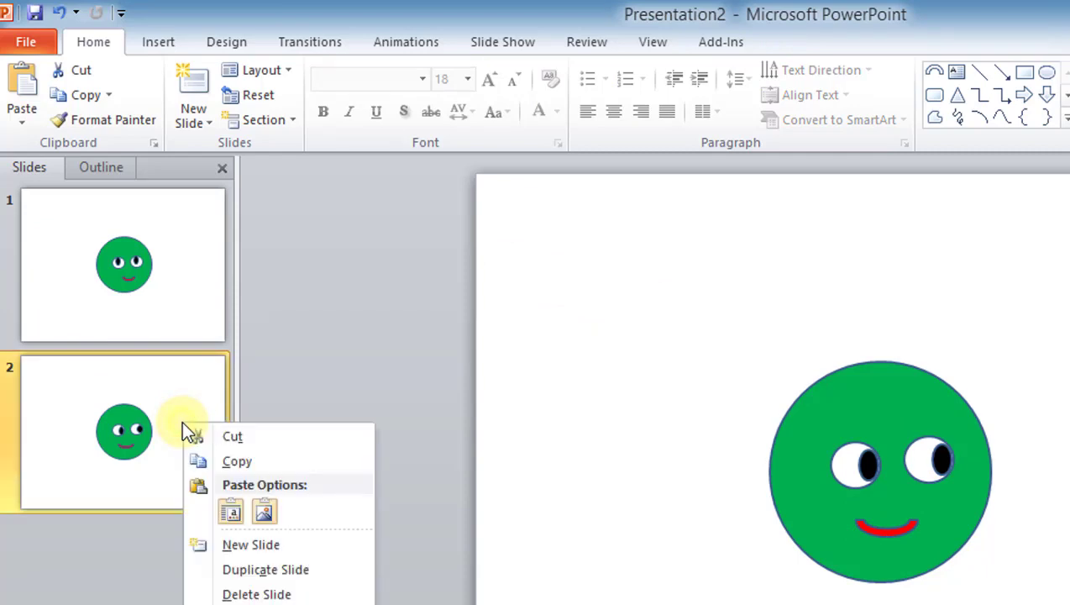
click(223, 568)
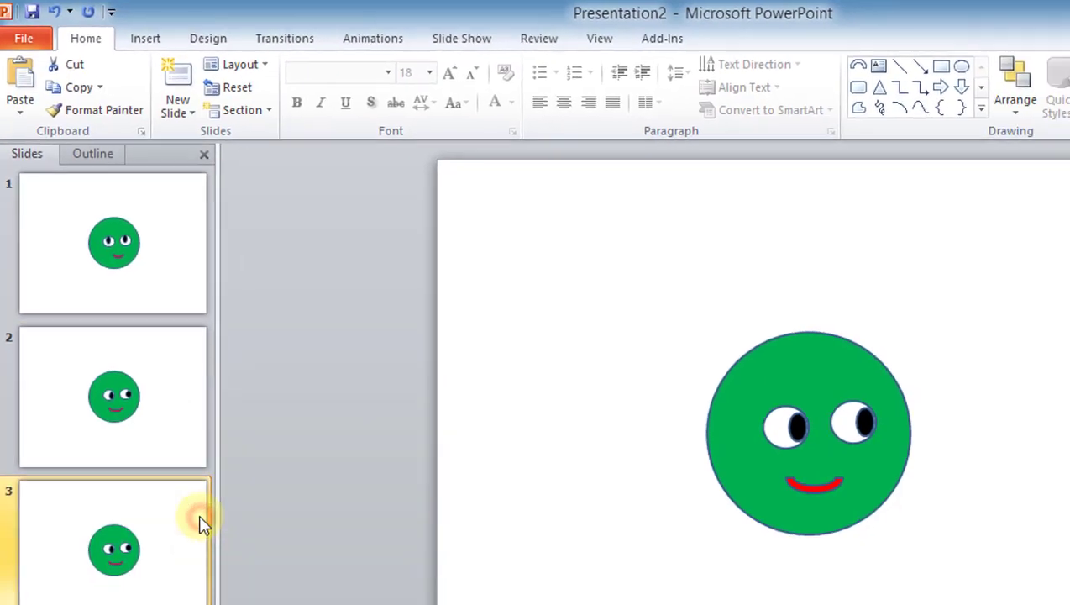
click(118, 404)
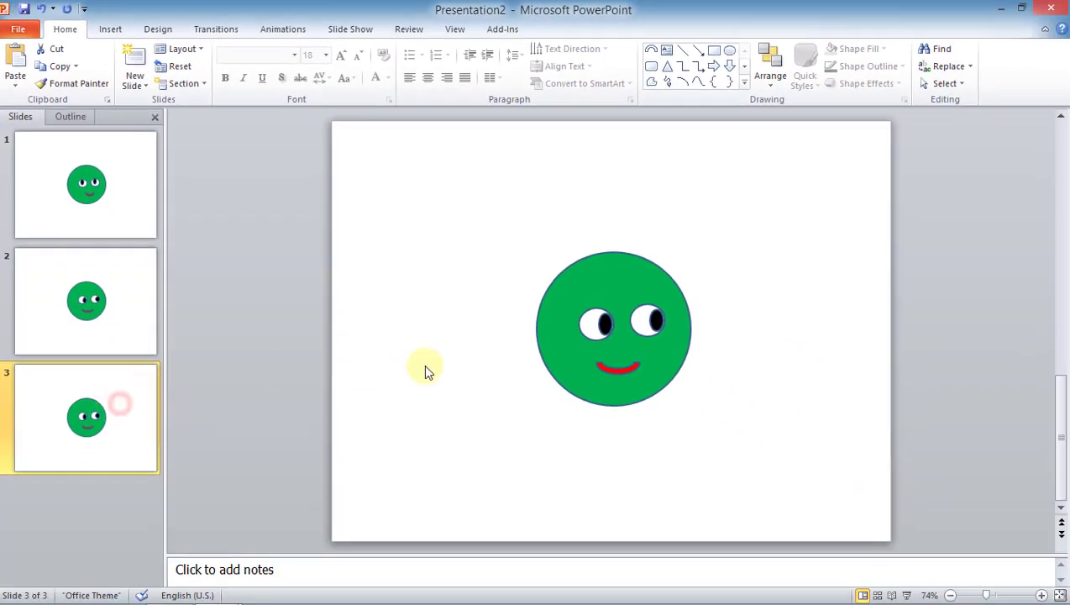
Step: On slide 3, move both pupils down so the eyes look down, with a wider smile
drag(598, 316, 604, 325)
click(605, 326)
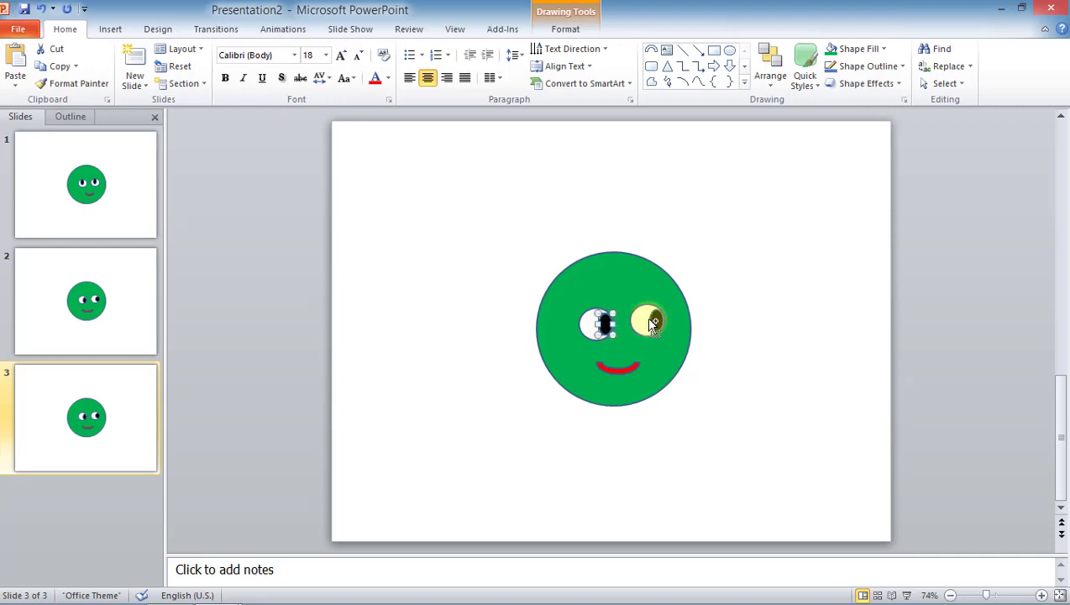
drag(656, 325, 656, 322)
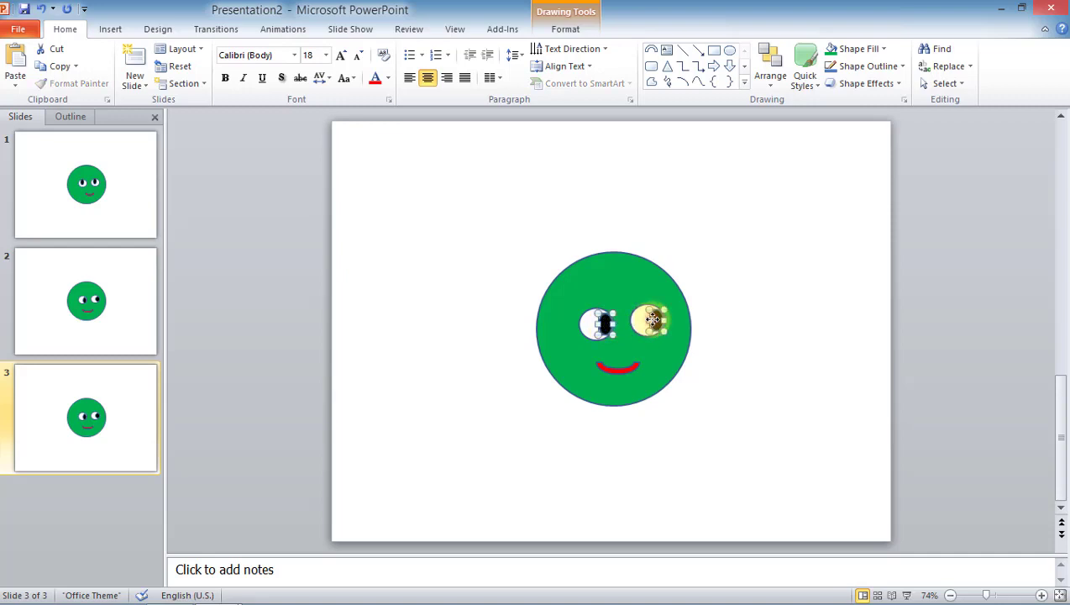
shift+click(601, 326)
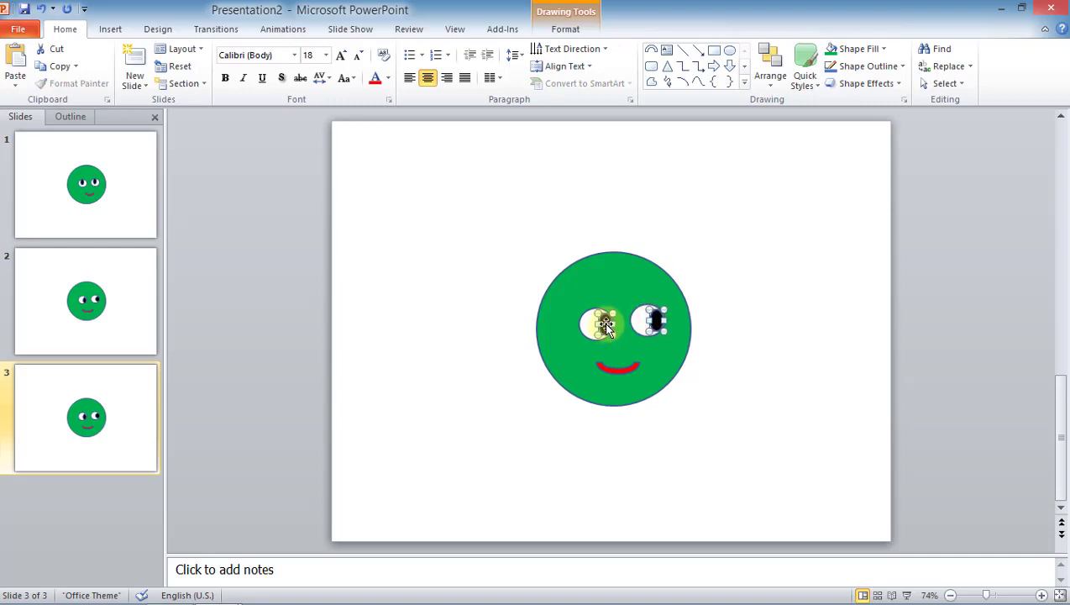
drag(600, 325, 597, 328)
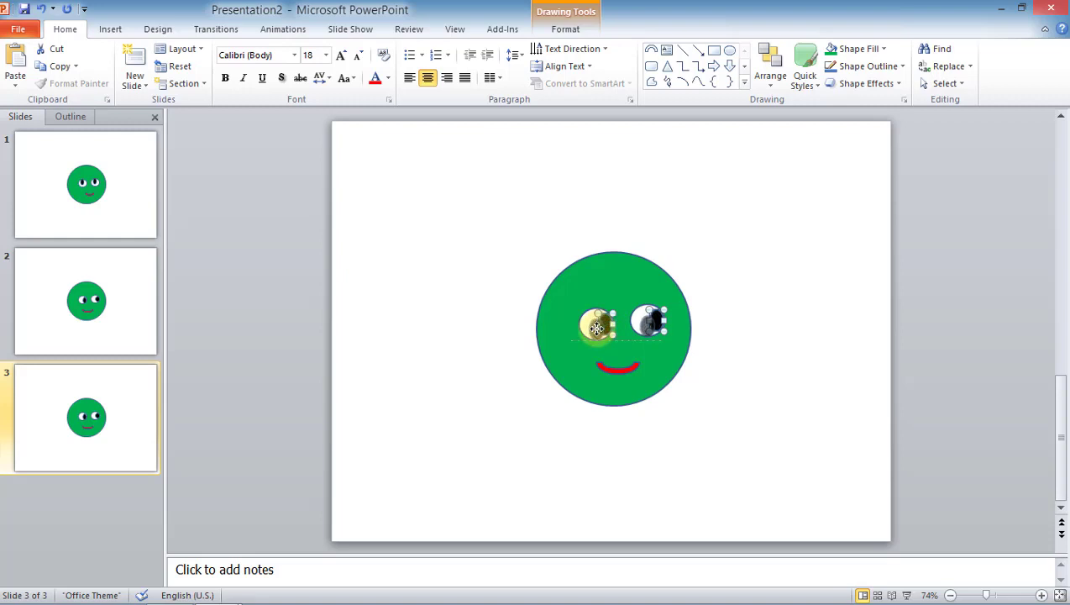
click(681, 429)
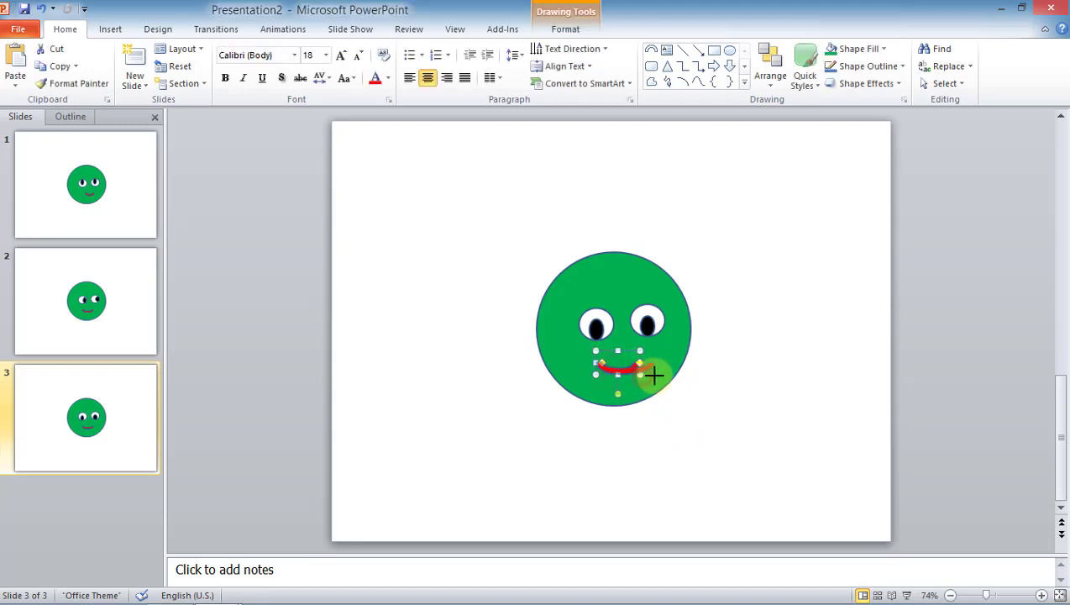
click(659, 409)
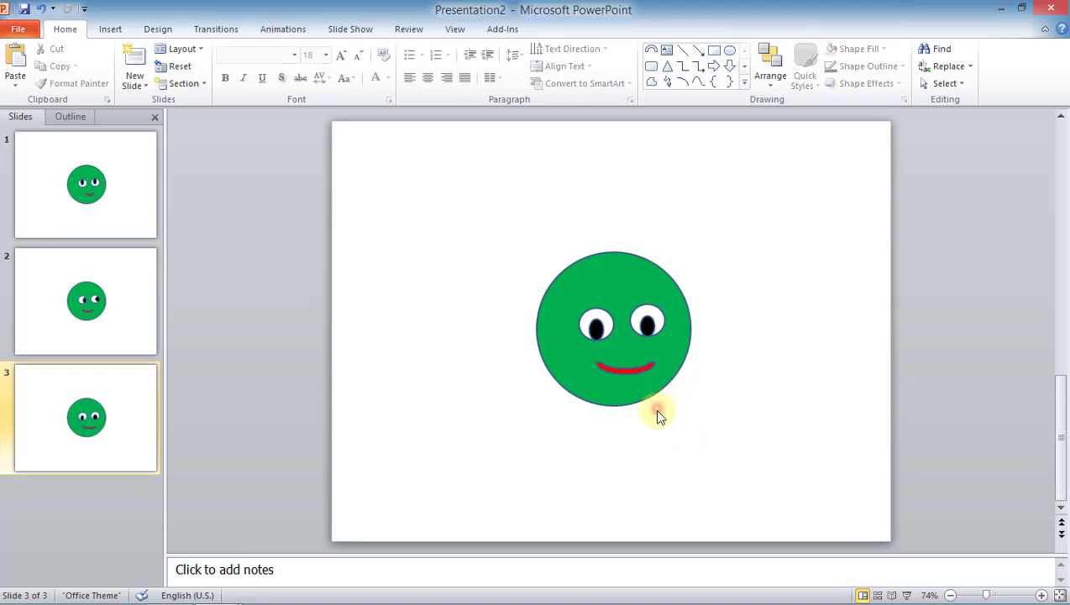
click(116, 405)
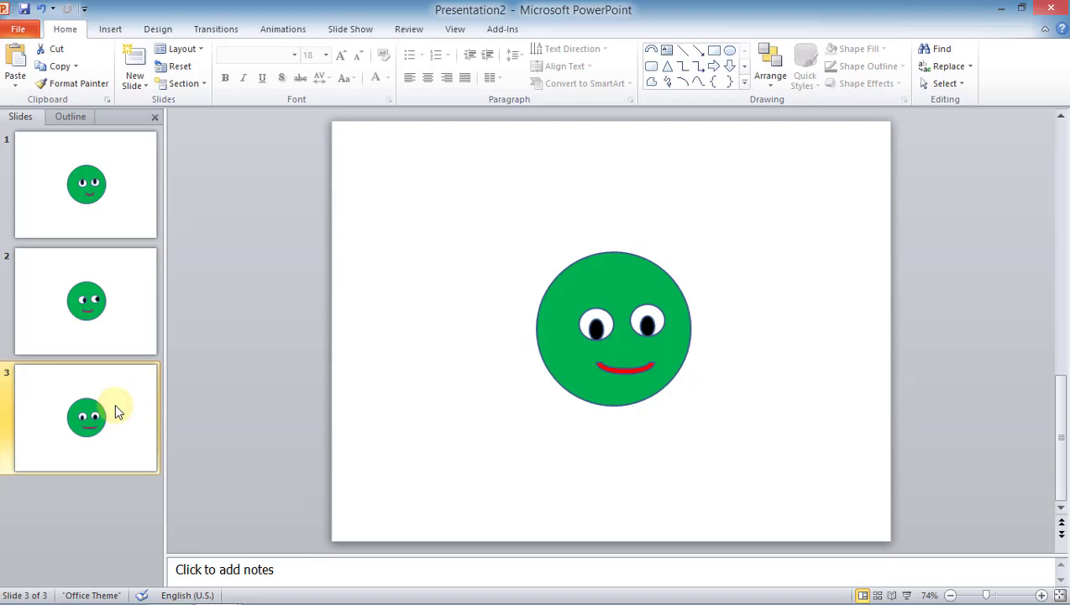
Step: Duplicate slide 3 as slide 4 and shift both pupils left so the face looks left
right_click(115, 410)
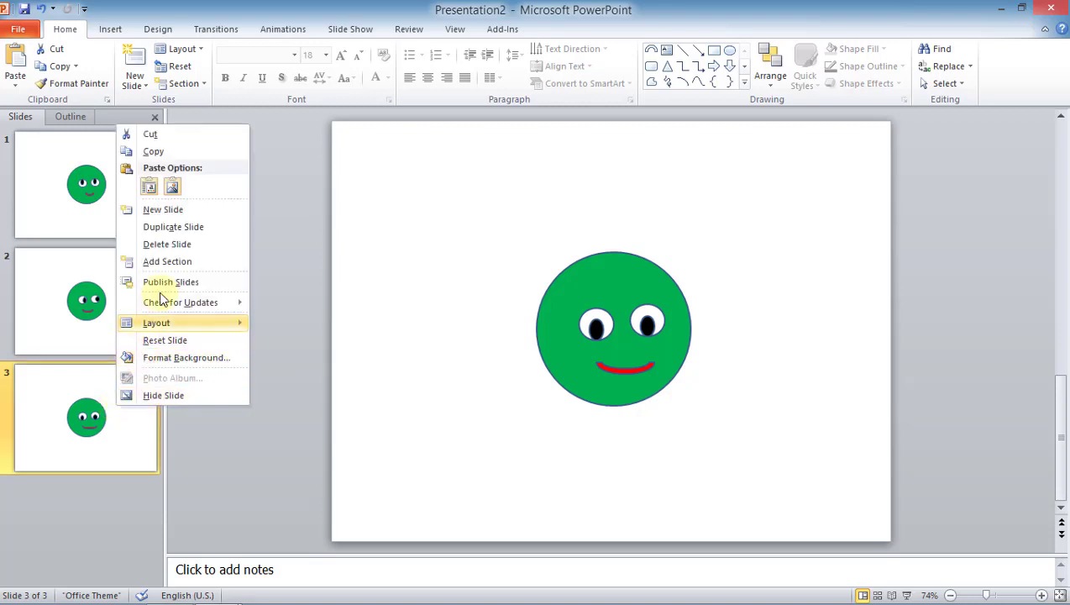
click(206, 234)
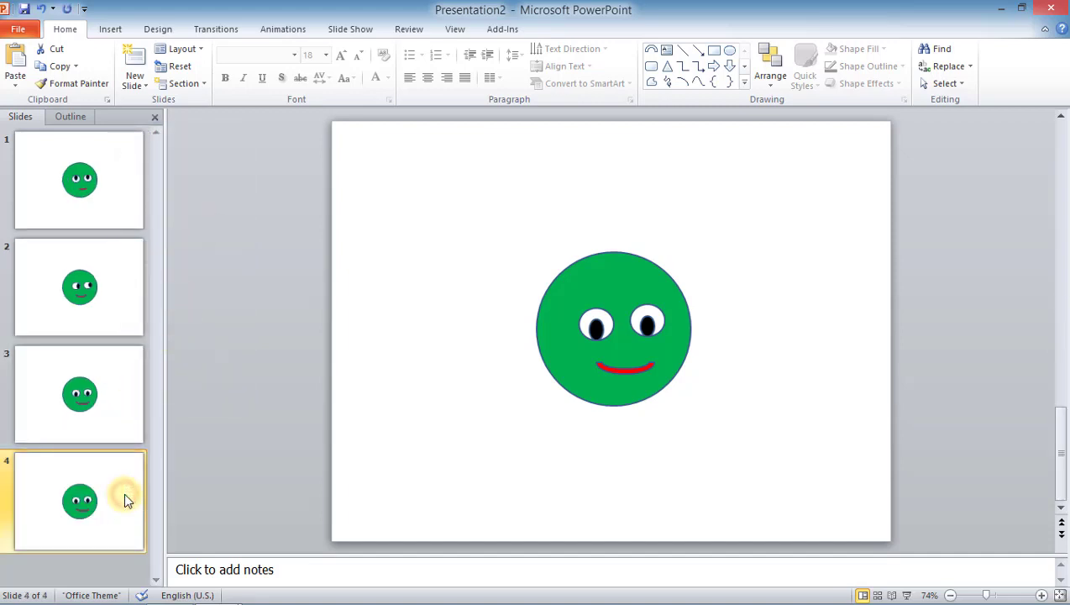
click(597, 327)
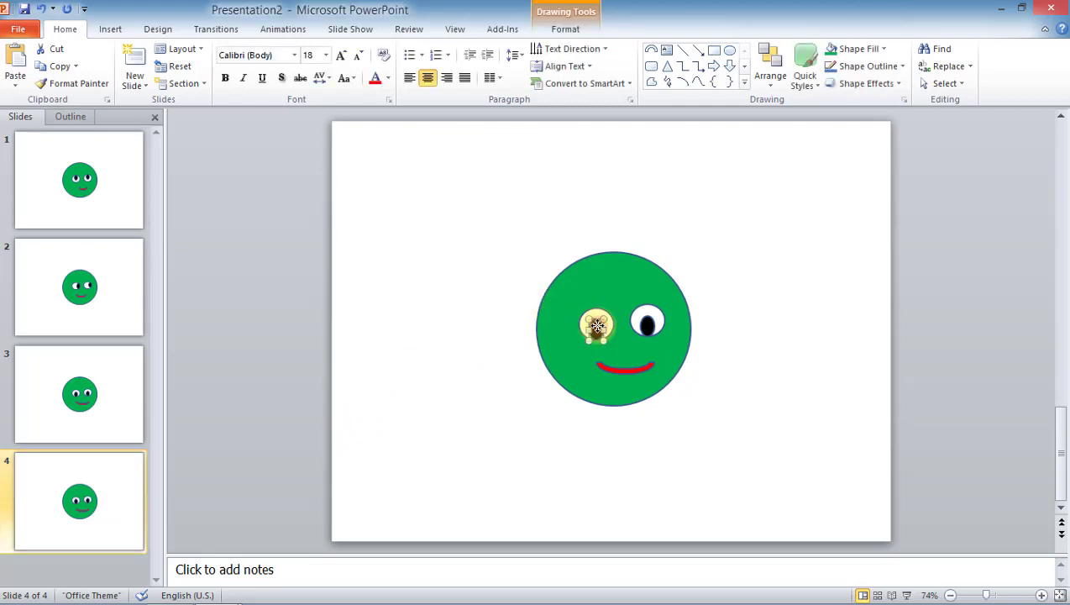
shift+click(648, 325)
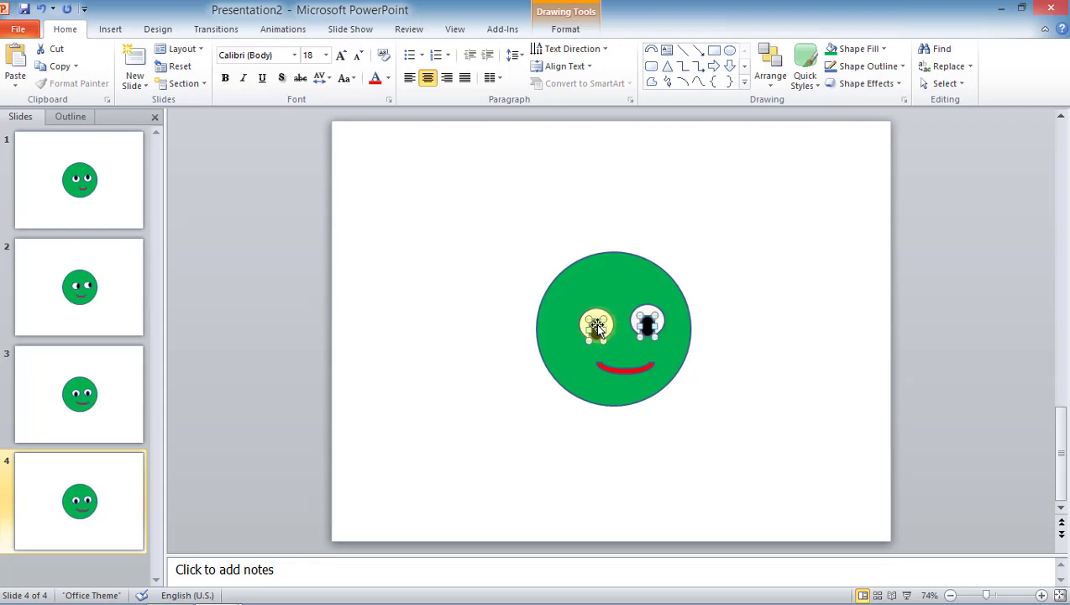
drag(596, 327, 587, 320)
click(654, 421)
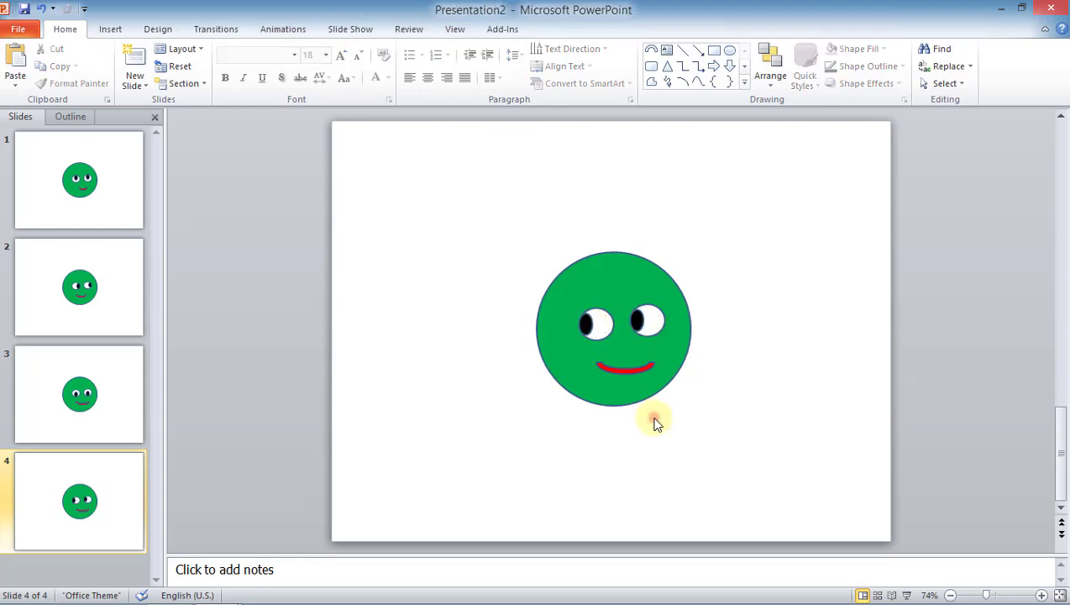
Step: Rotate slide 4's red mouth upside down into a frown and move it below the eyes
click(635, 369)
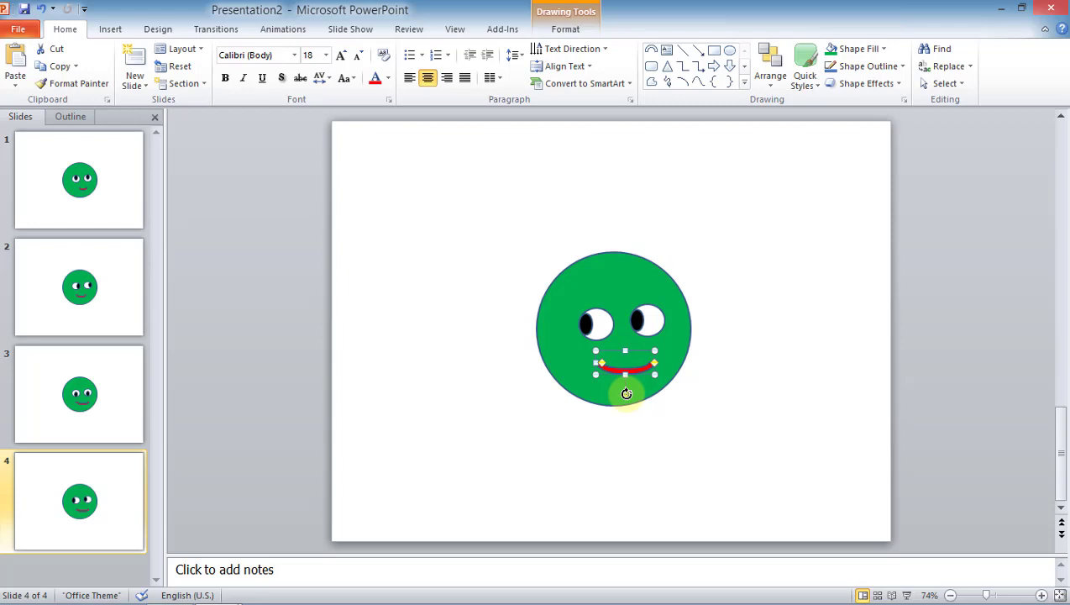
mouse_move(626, 393)
mouse_down()
mouse_move(605, 337)
mouse_move(624, 317)
mouse_up()
click(641, 488)
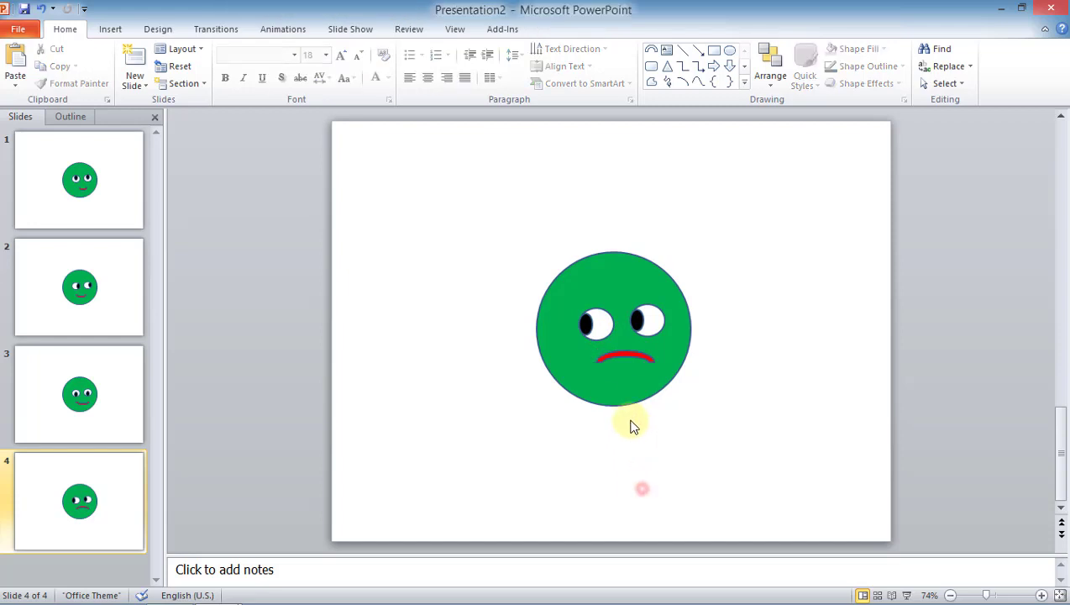
click(628, 356)
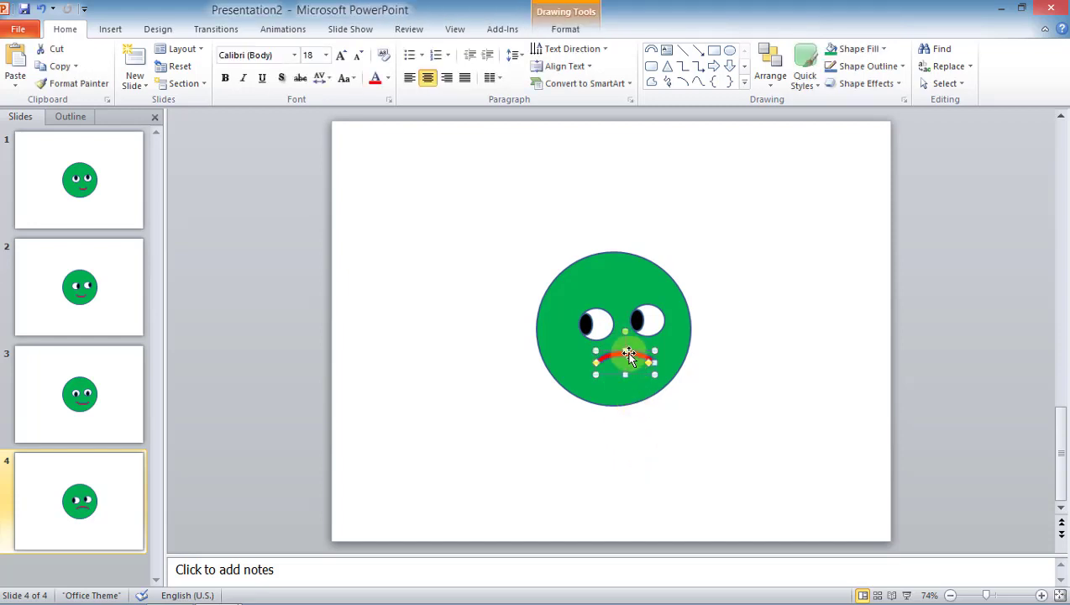
mouse_move(615, 361)
mouse_down()
mouse_move(636, 342)
mouse_move(624, 335)
mouse_move(632, 364)
mouse_up()
click(656, 440)
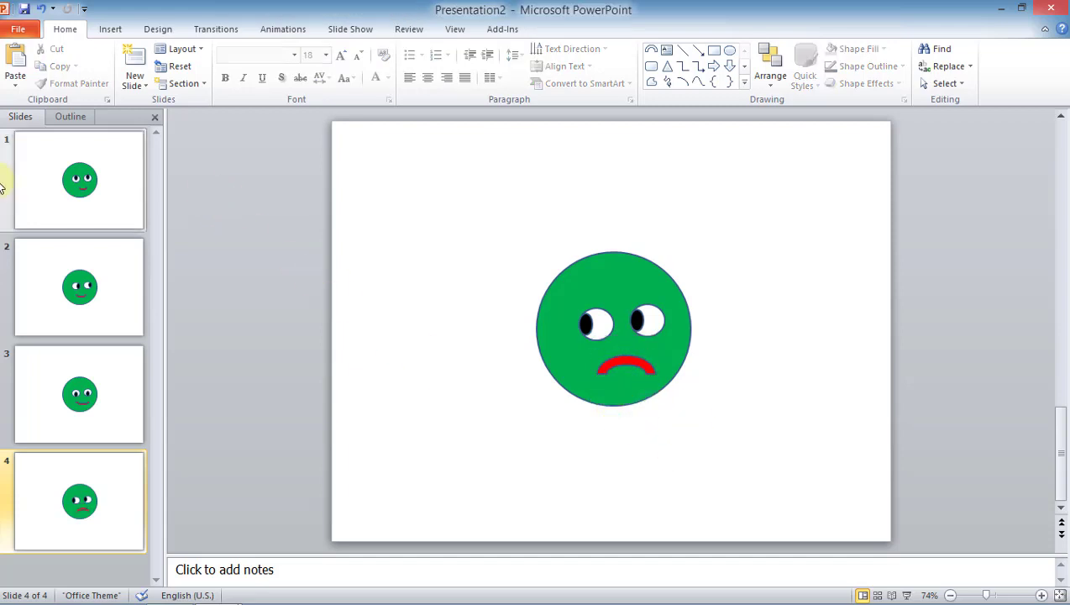
click(84, 199)
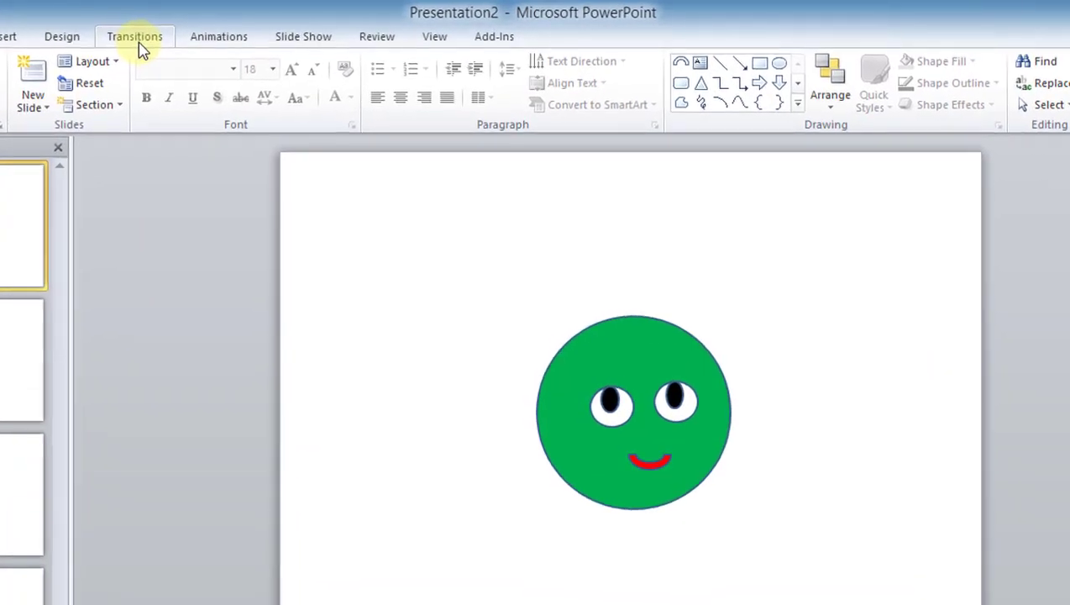
Step: Turn off On Mouse Click for slide 1 and set it to advance After 00:02.00
click(220, 32)
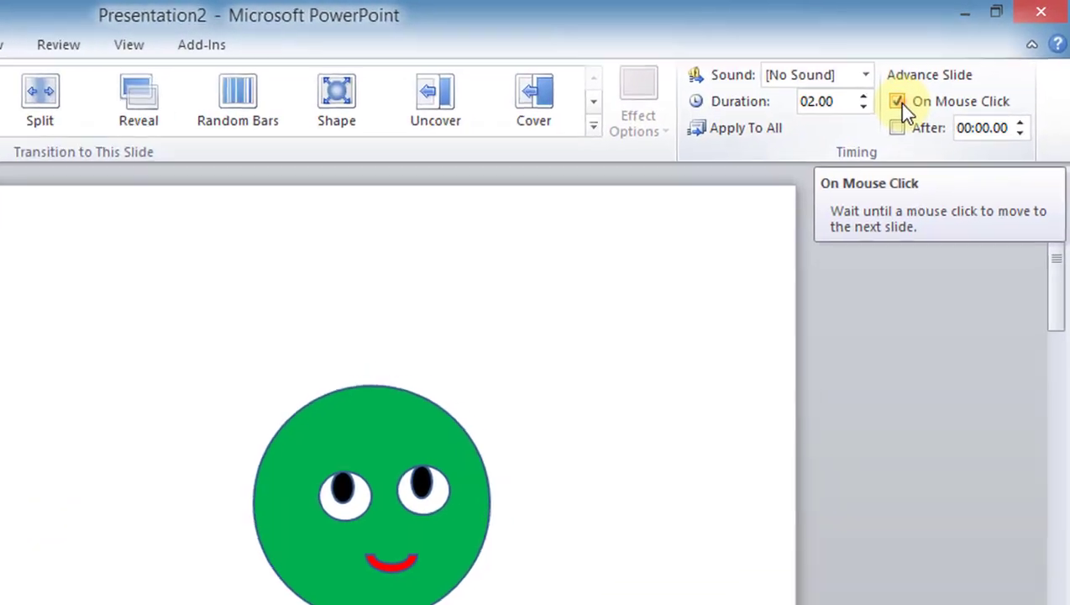
click(957, 66)
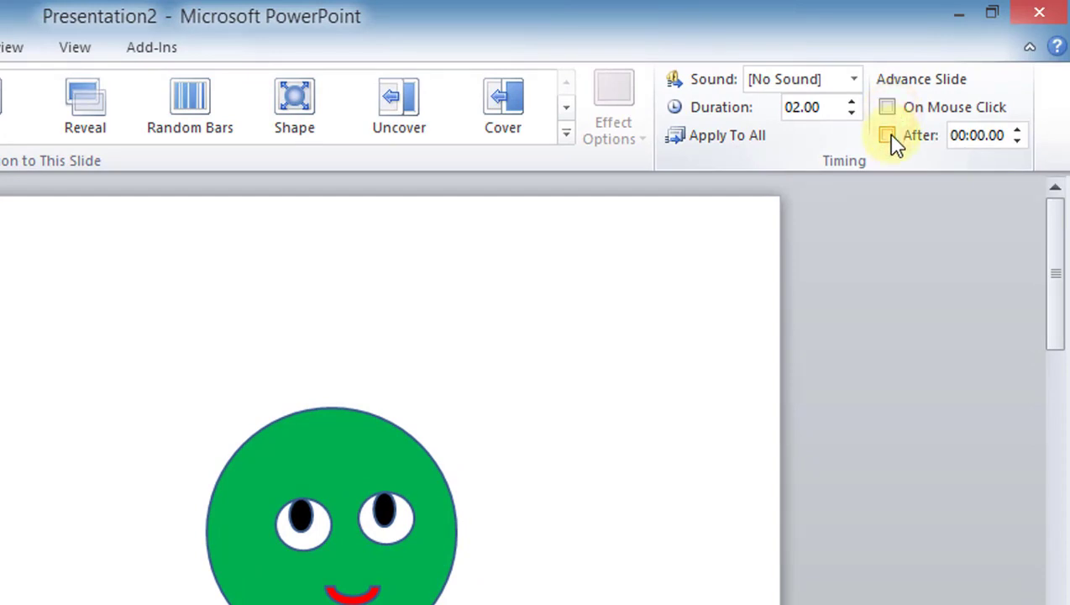
click(888, 135)
click(1017, 130)
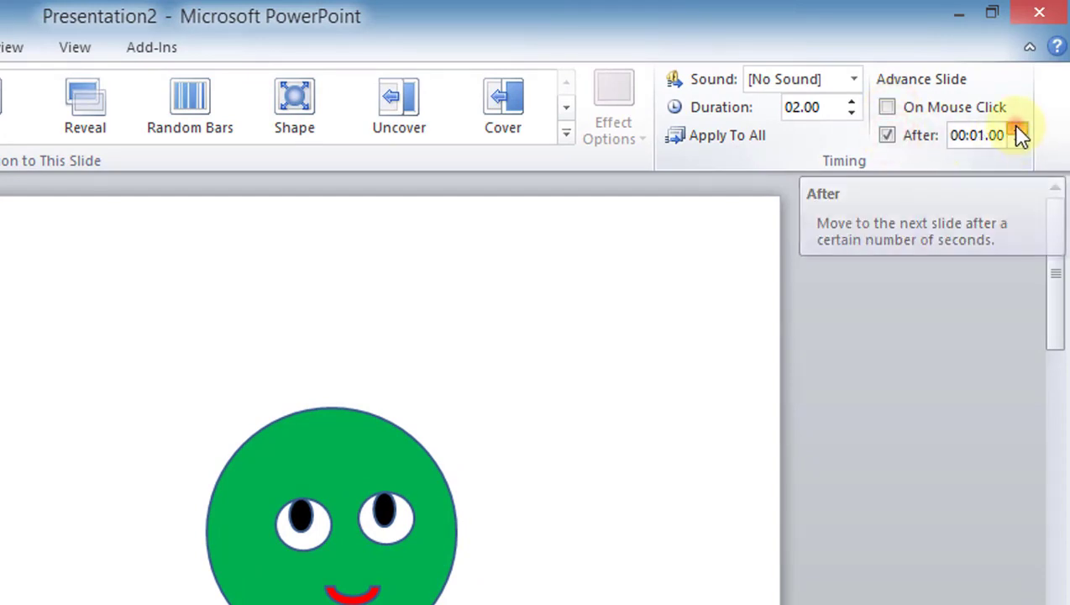
click(1017, 131)
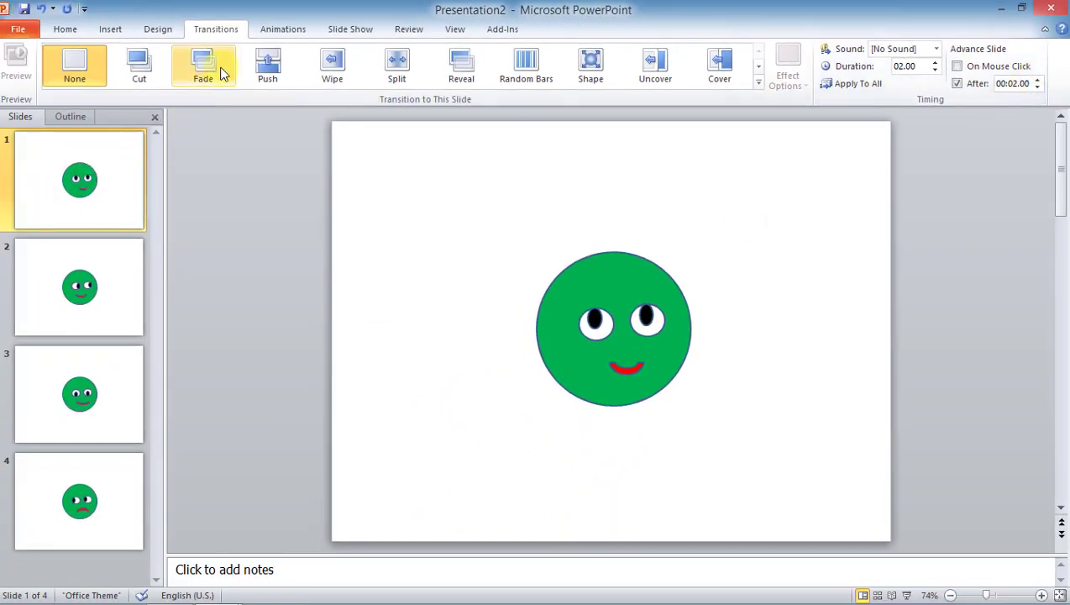
click(286, 33)
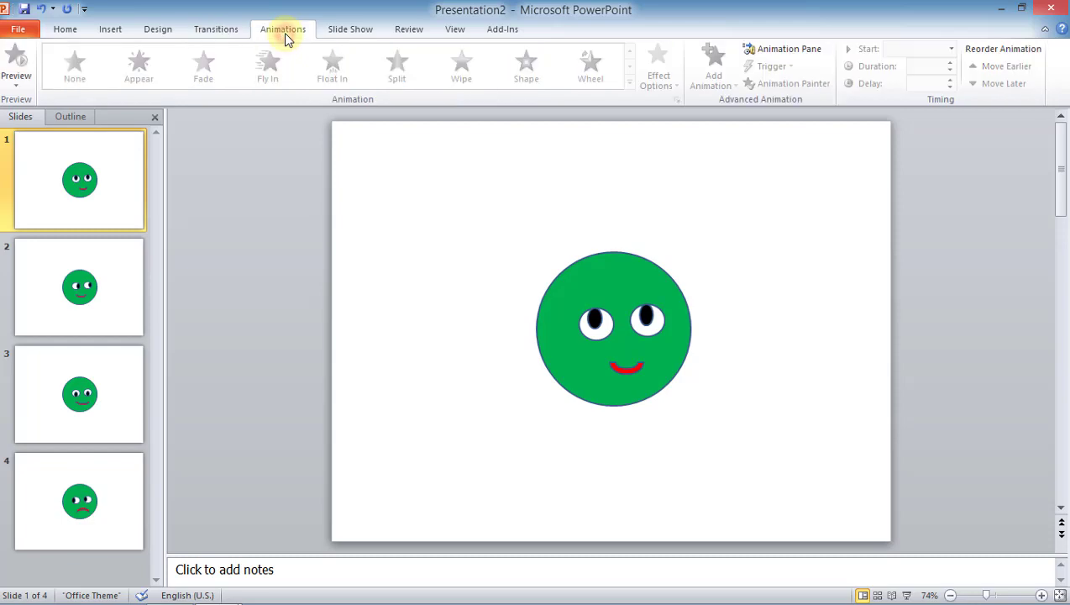
click(340, 33)
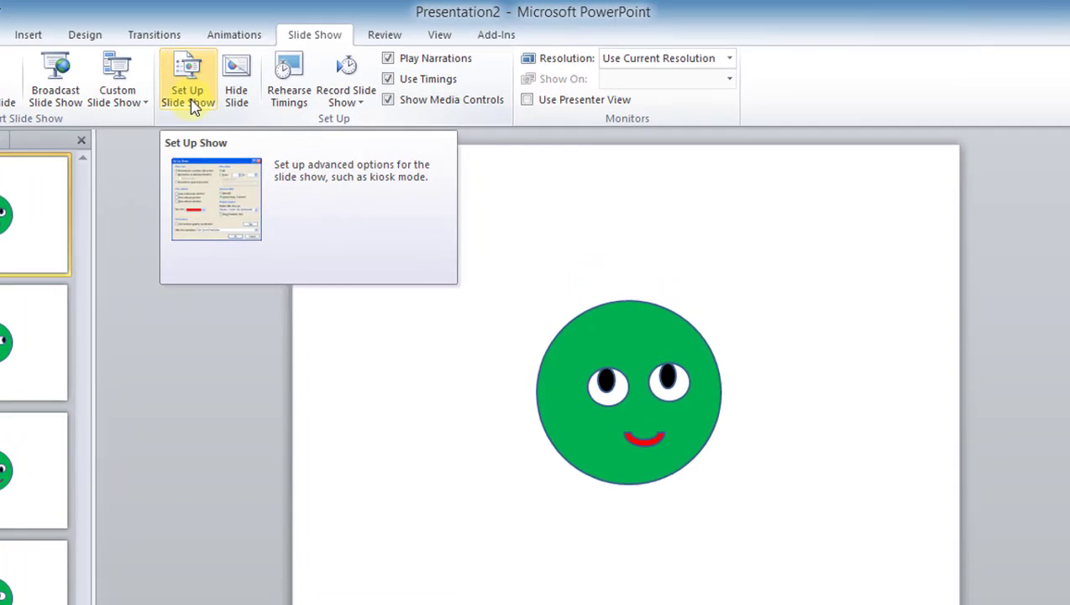
Step: In Set Up Slide Show, enable 'Loop continuously until Esc' and confirm
click(193, 106)
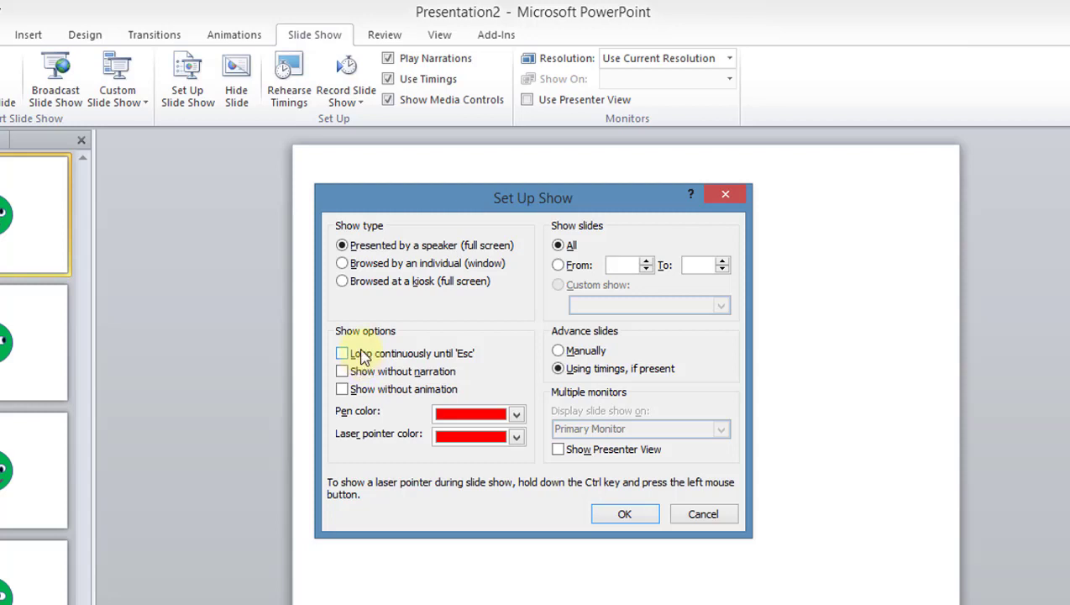
click(363, 355)
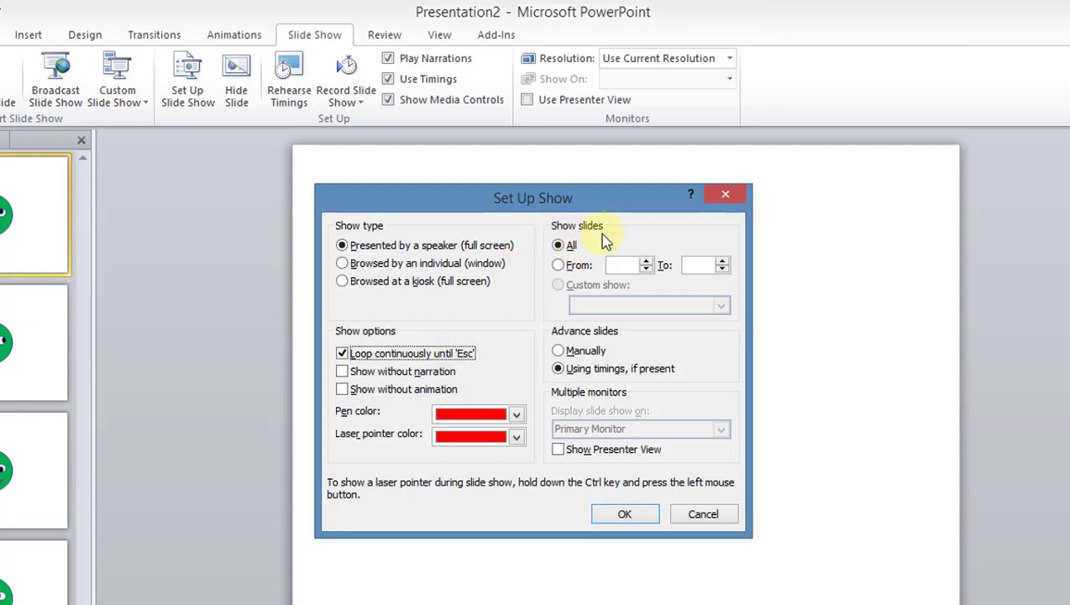
click(638, 524)
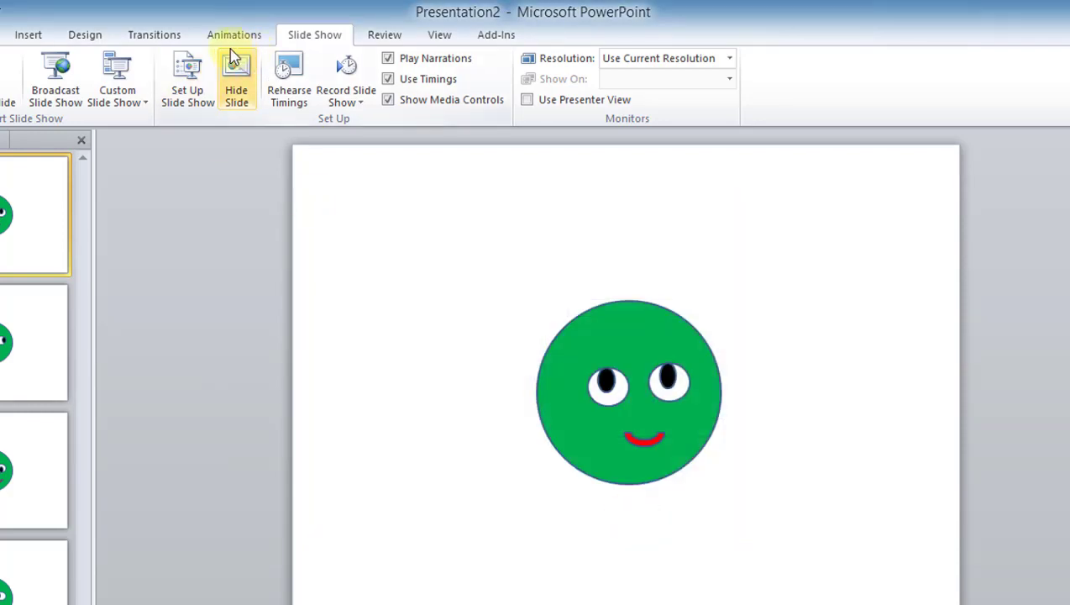
key(F5)
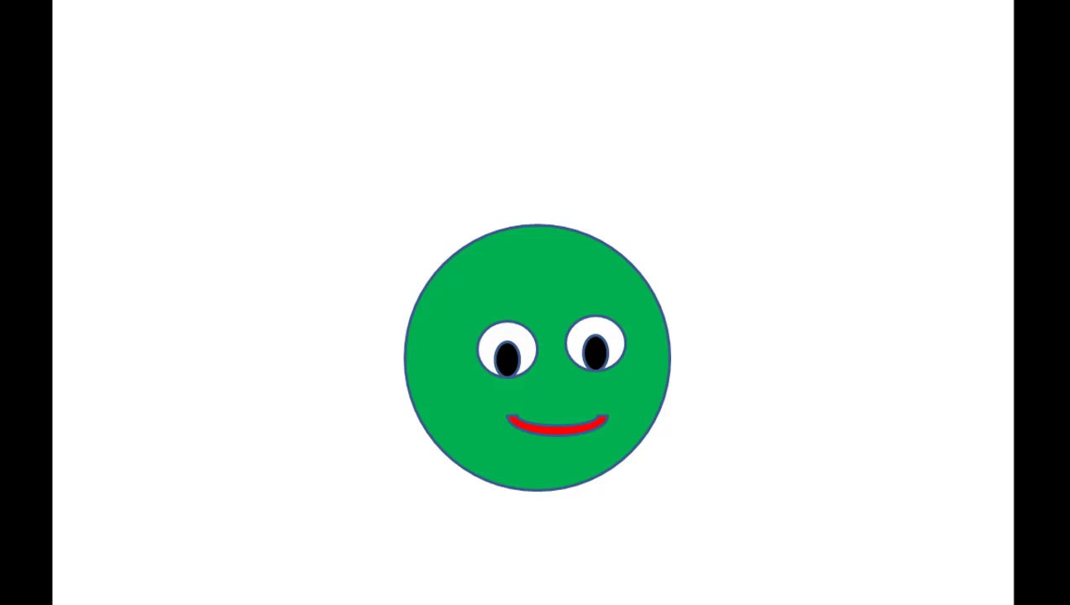
key(Escape)
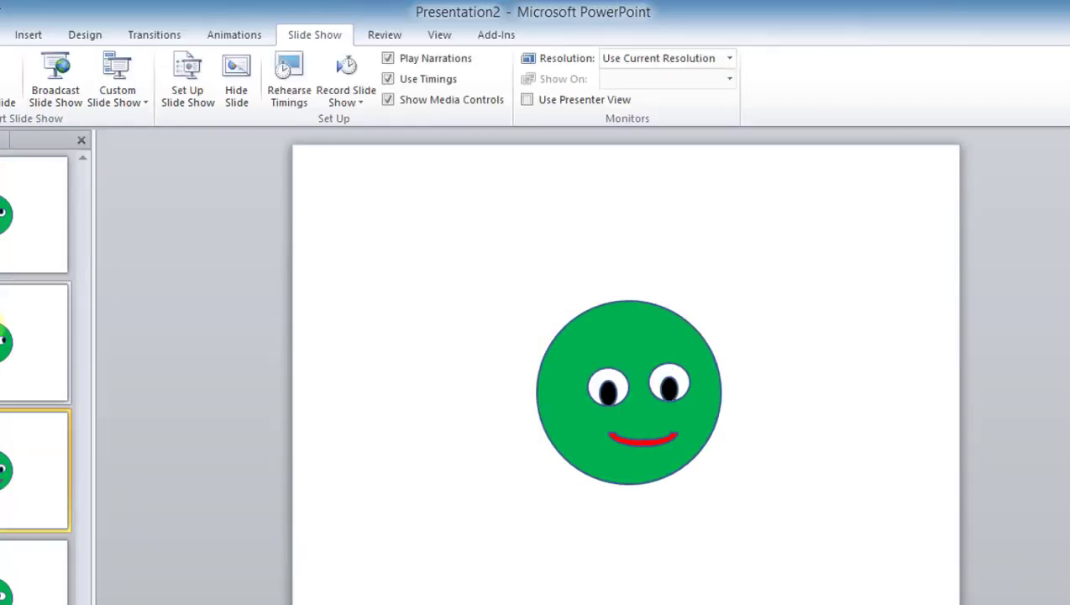
Step: Give slides 2, 3 and 4 each an After advance timing of 00:02.00
click(3, 252)
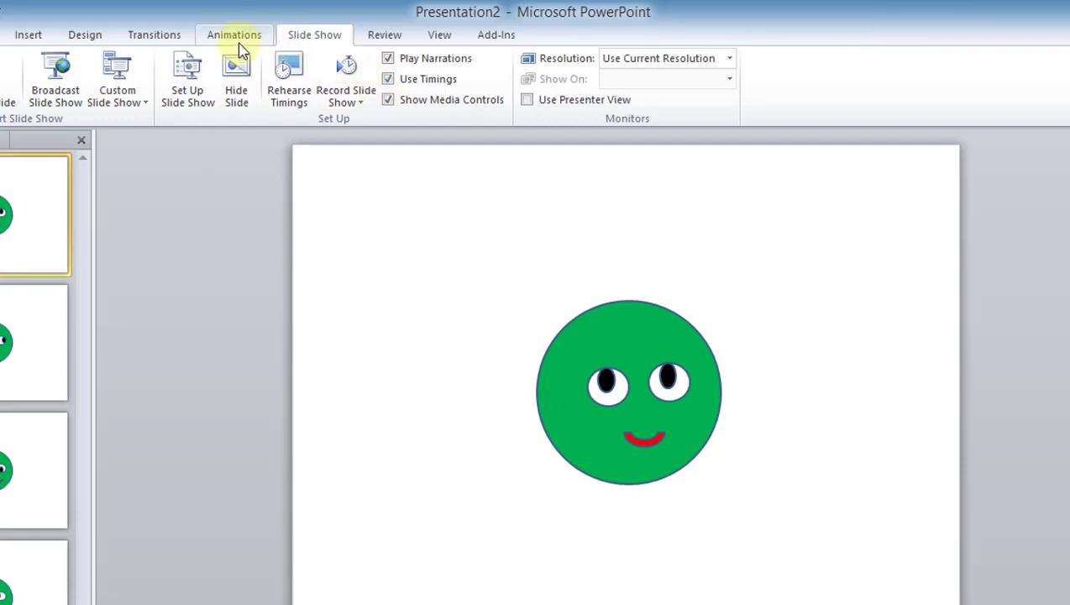
click(155, 42)
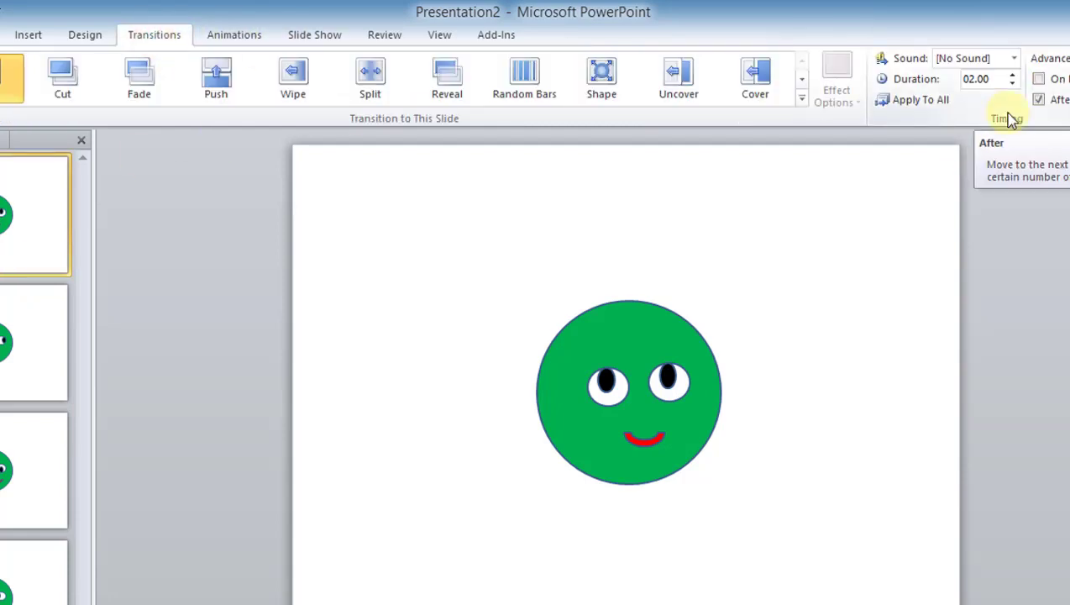
click(38, 351)
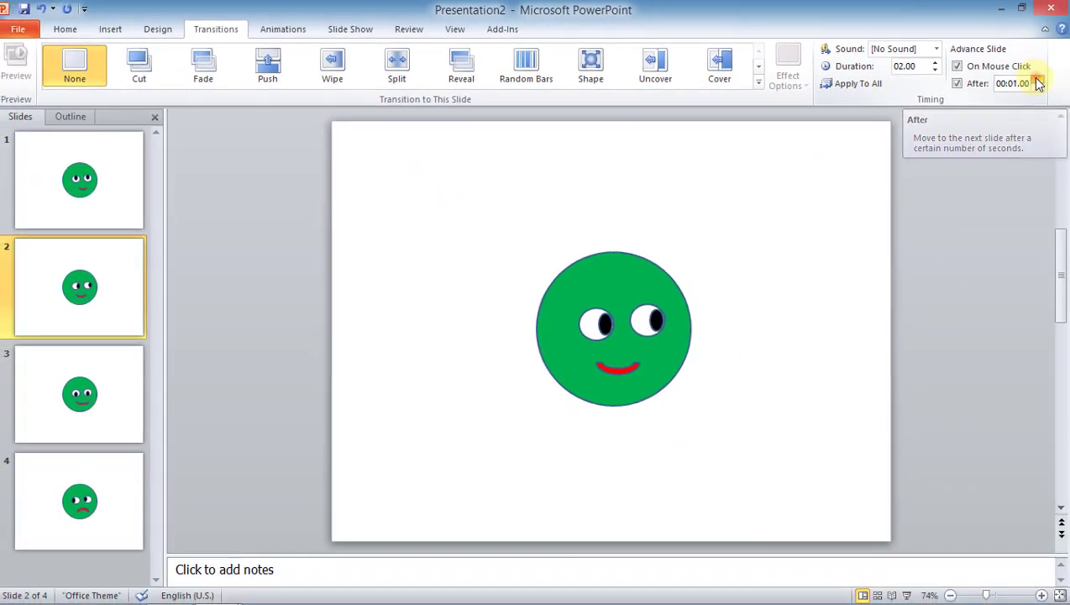
click(1037, 79)
click(1037, 79)
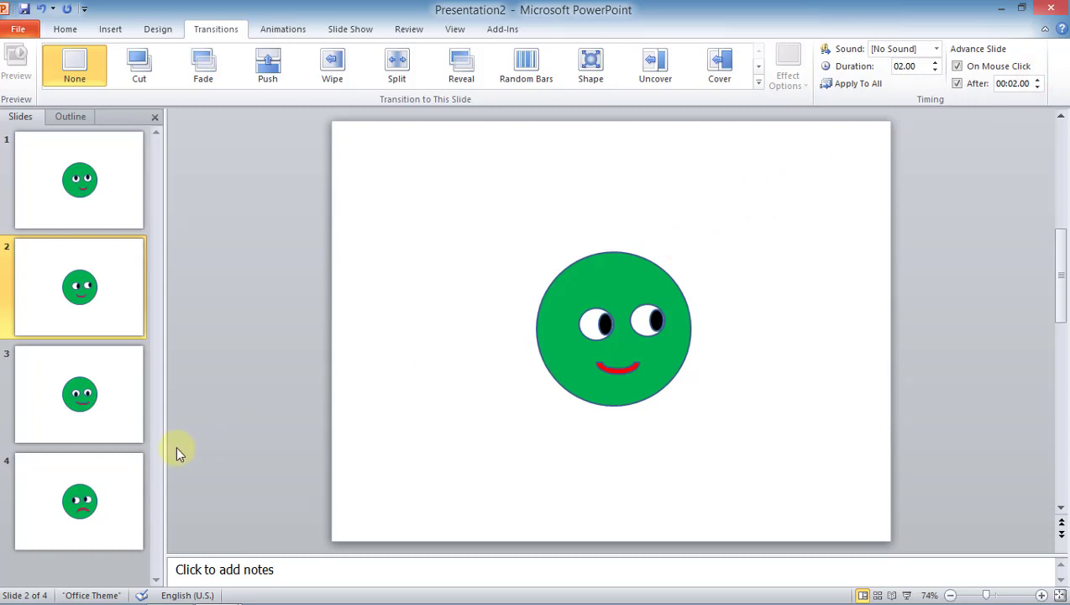
click(88, 410)
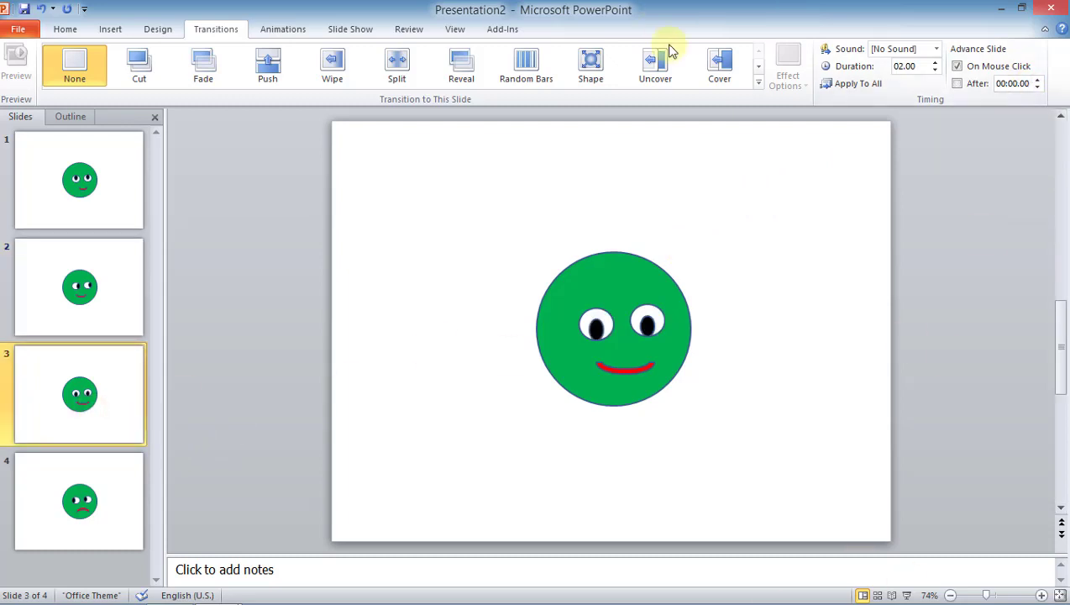
click(1038, 79)
click(1039, 79)
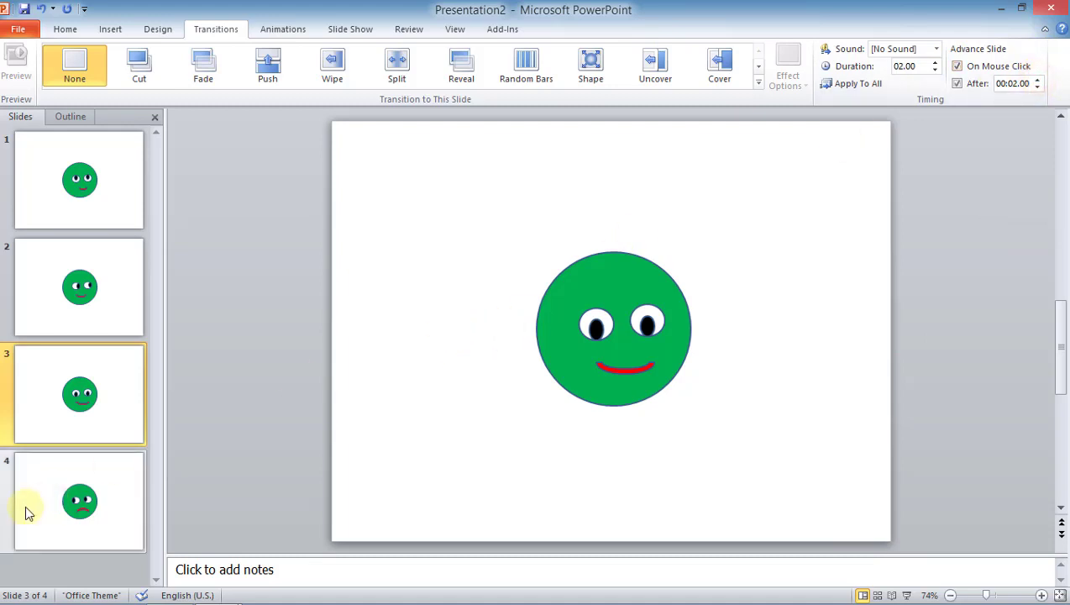
click(56, 494)
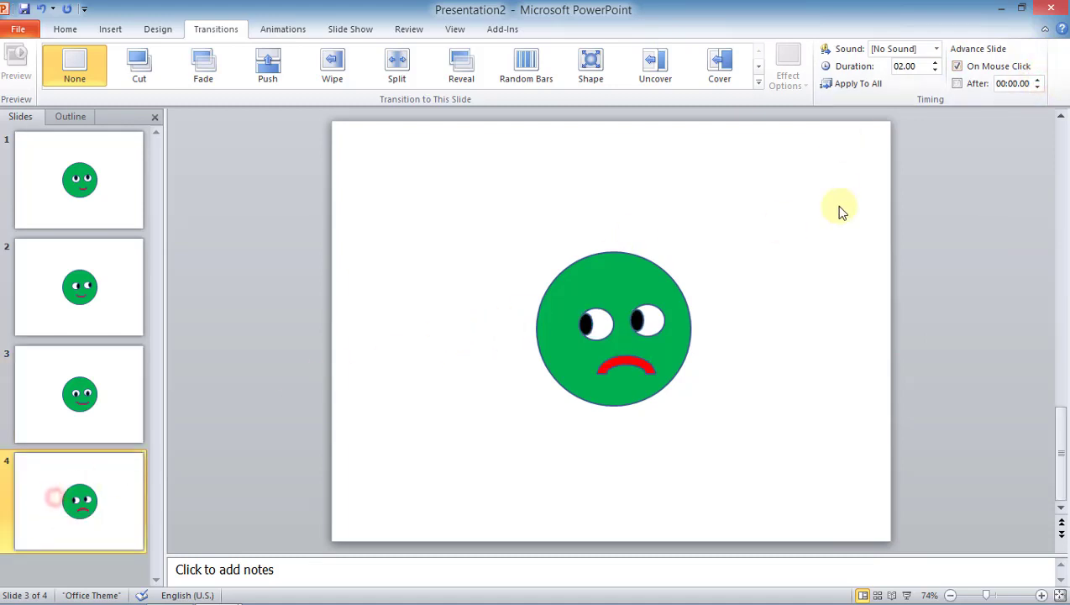
click(1037, 80)
click(1034, 80)
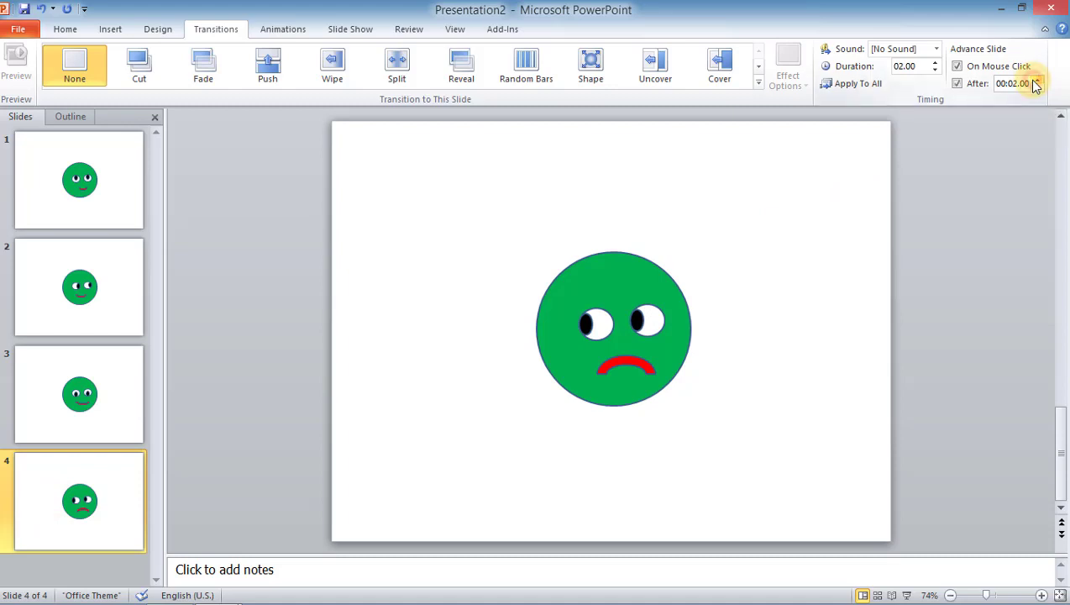
Step: Review the advance timings on slides 1 through 4
click(90, 180)
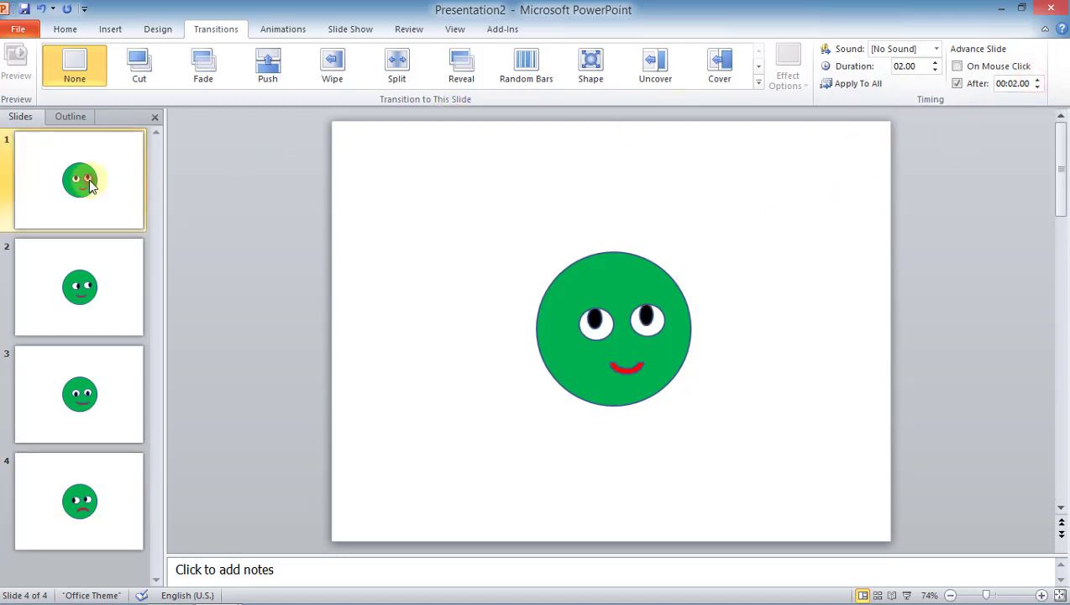
click(94, 304)
click(97, 390)
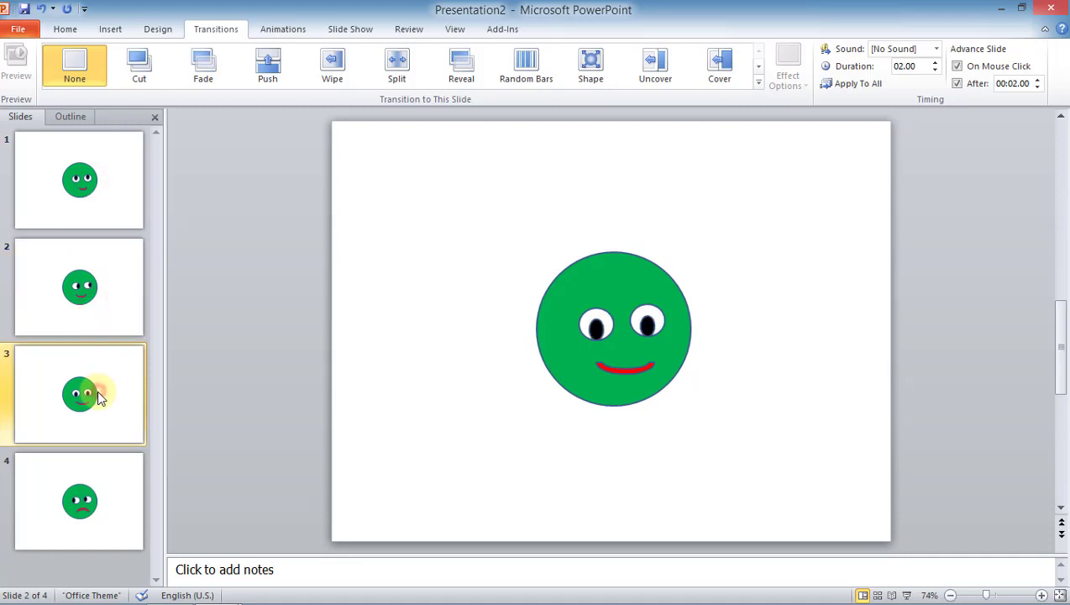
click(107, 481)
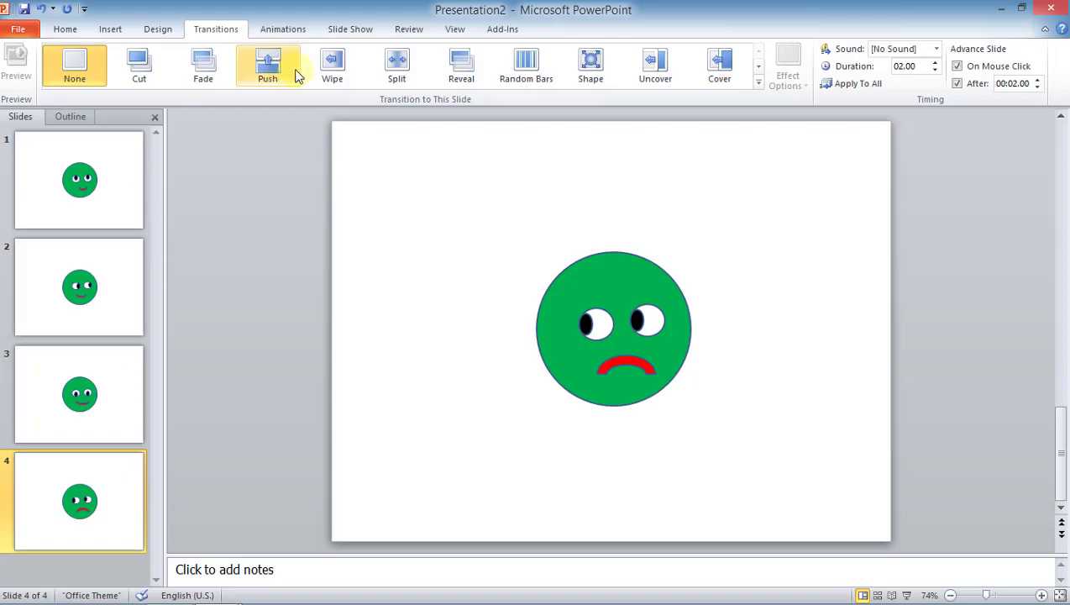
key(F5)
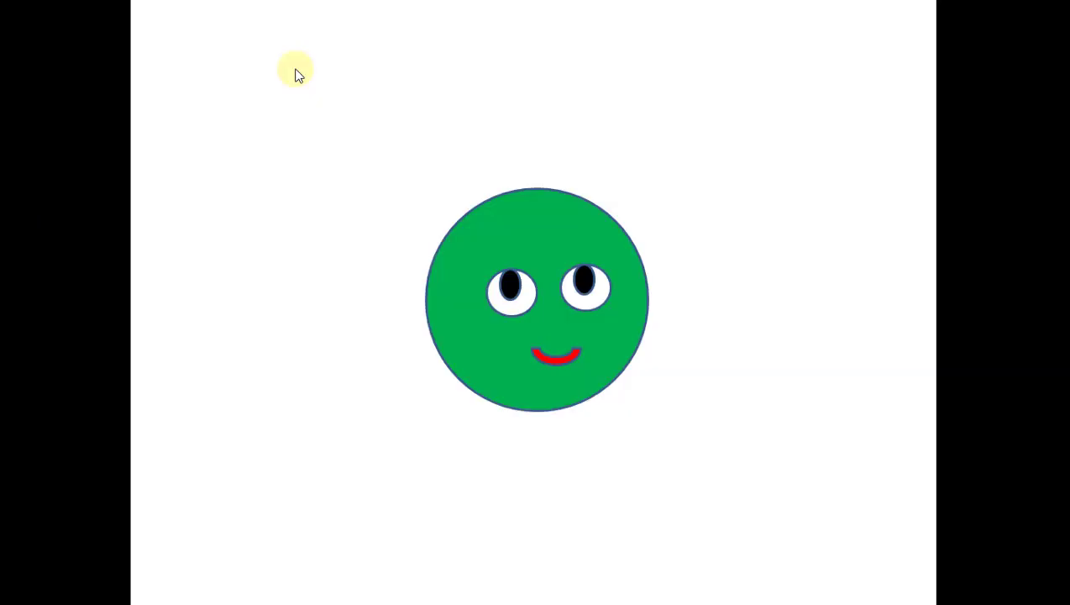
key(Right)
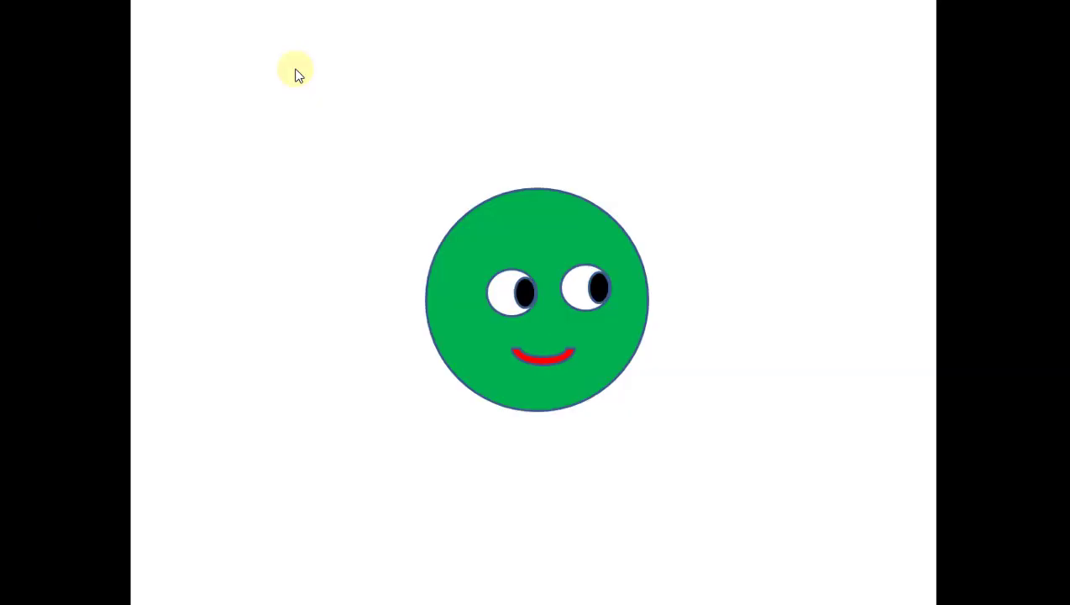
key(Right)
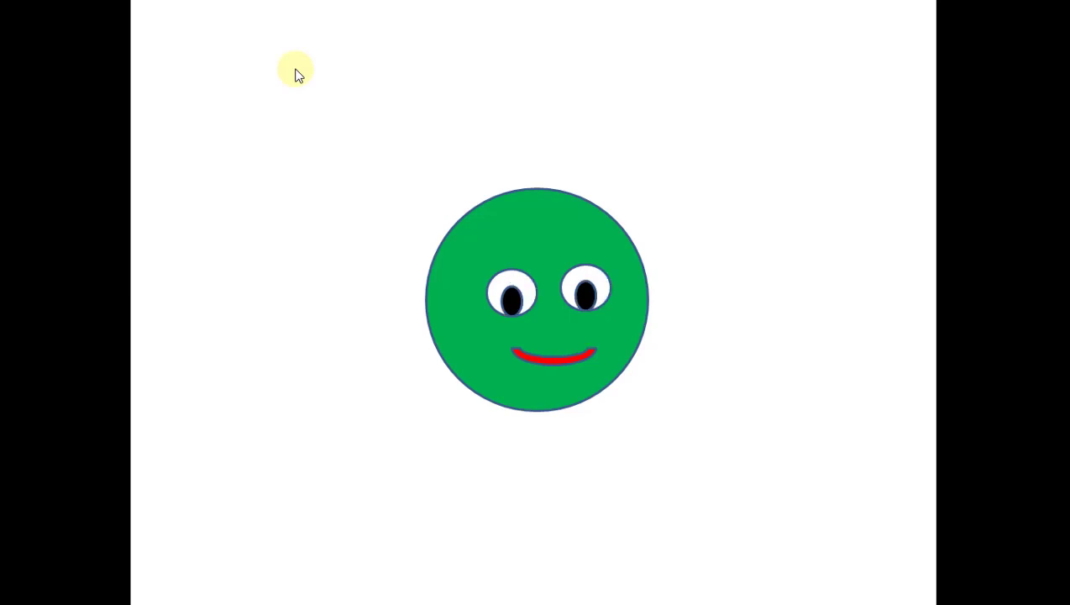
key(Right)
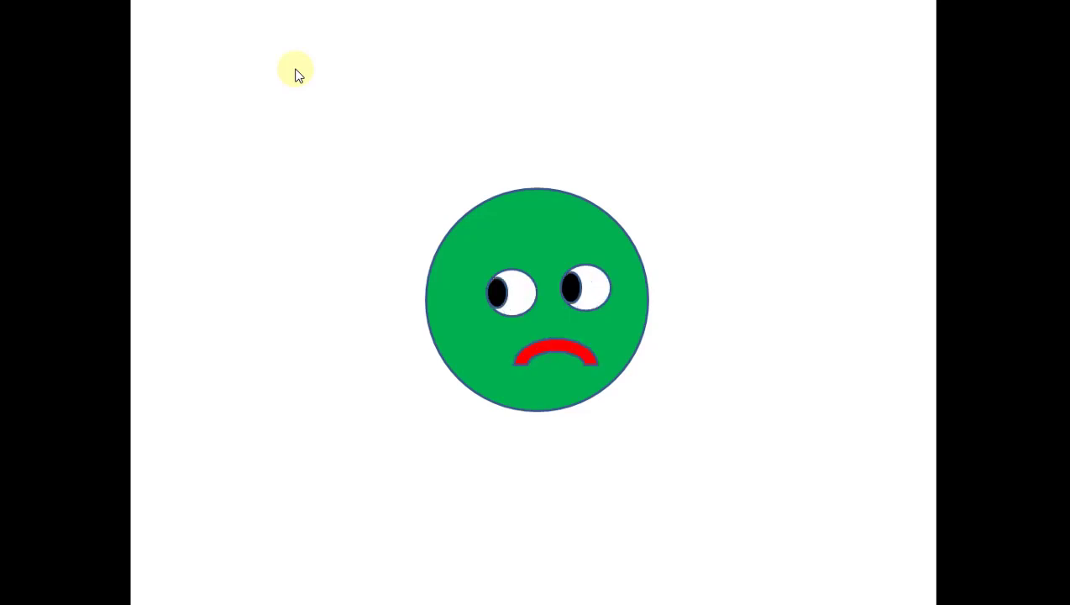
key(Right)
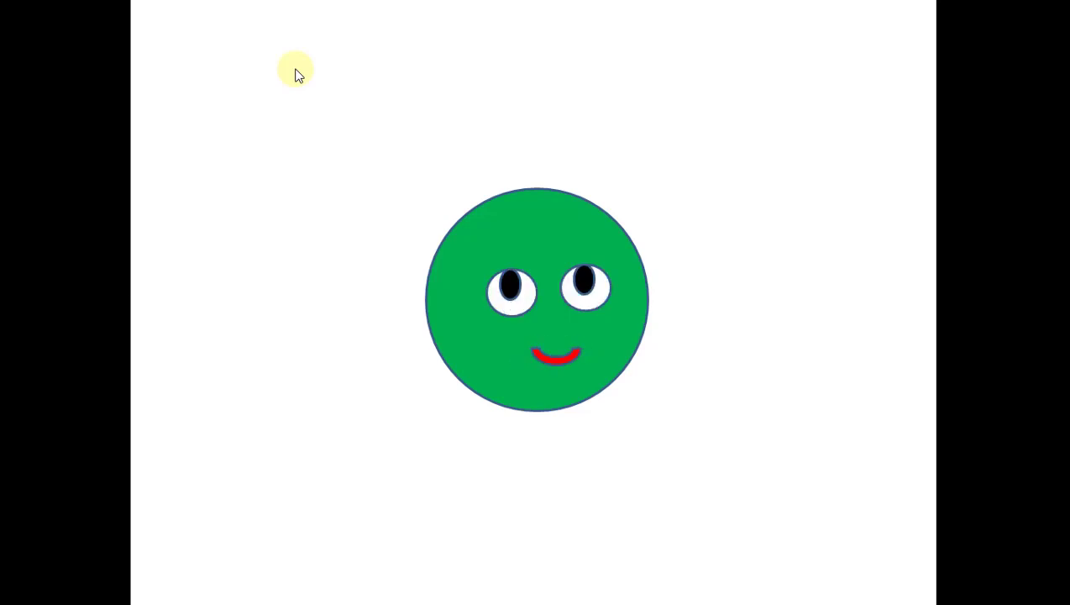
key(Right)
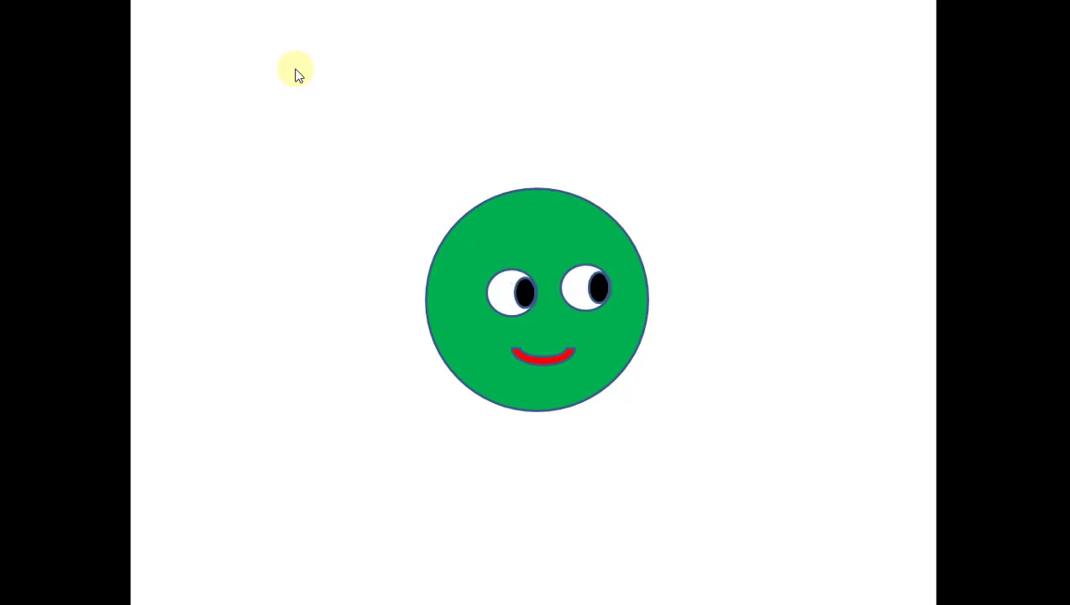
key(Right)
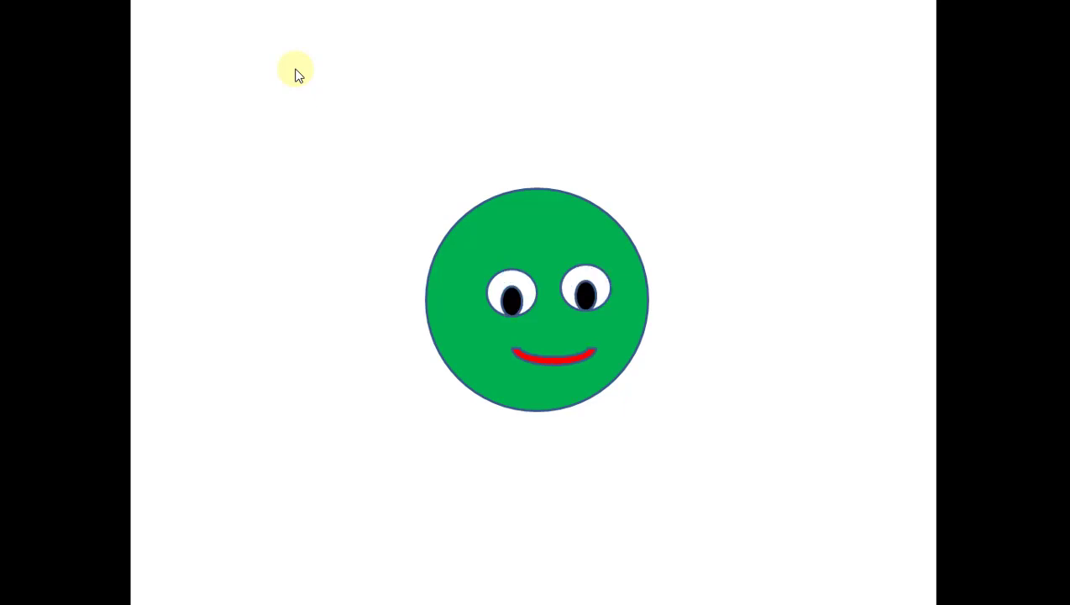
key(Right)
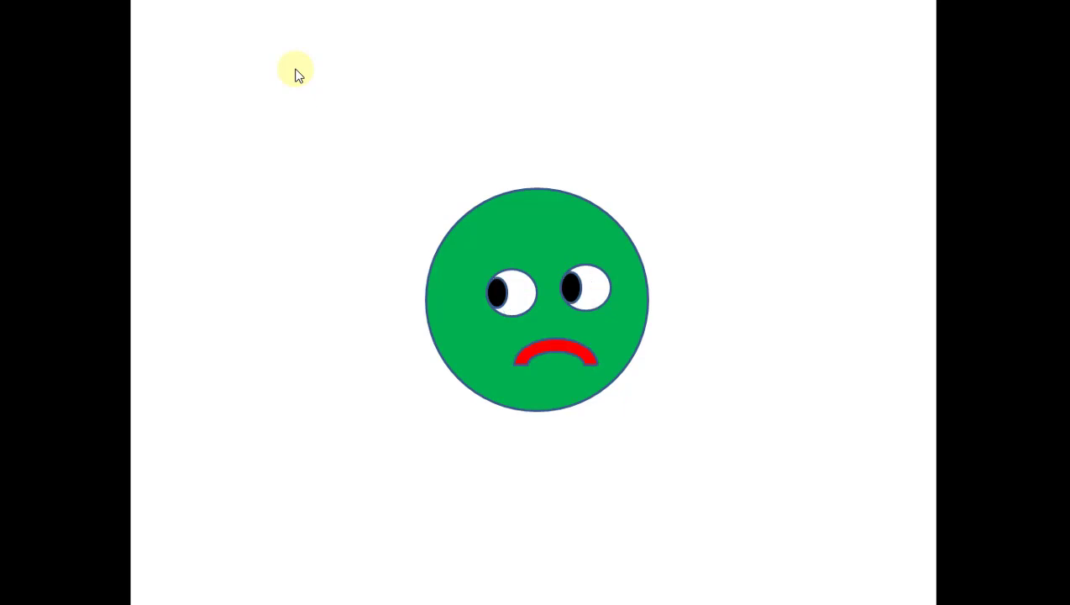
key(Right)
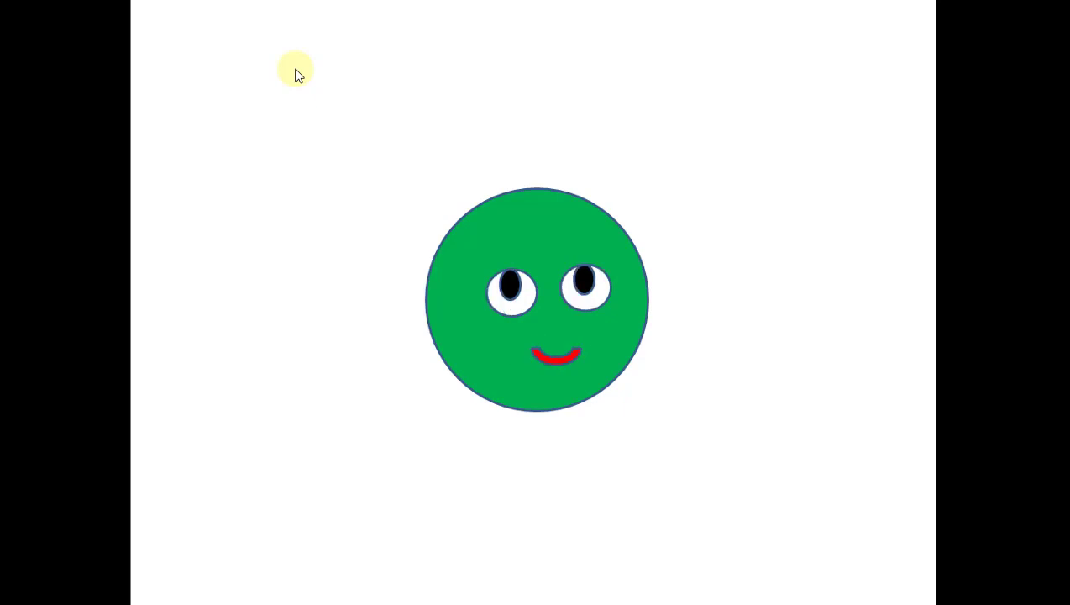
key(Right)
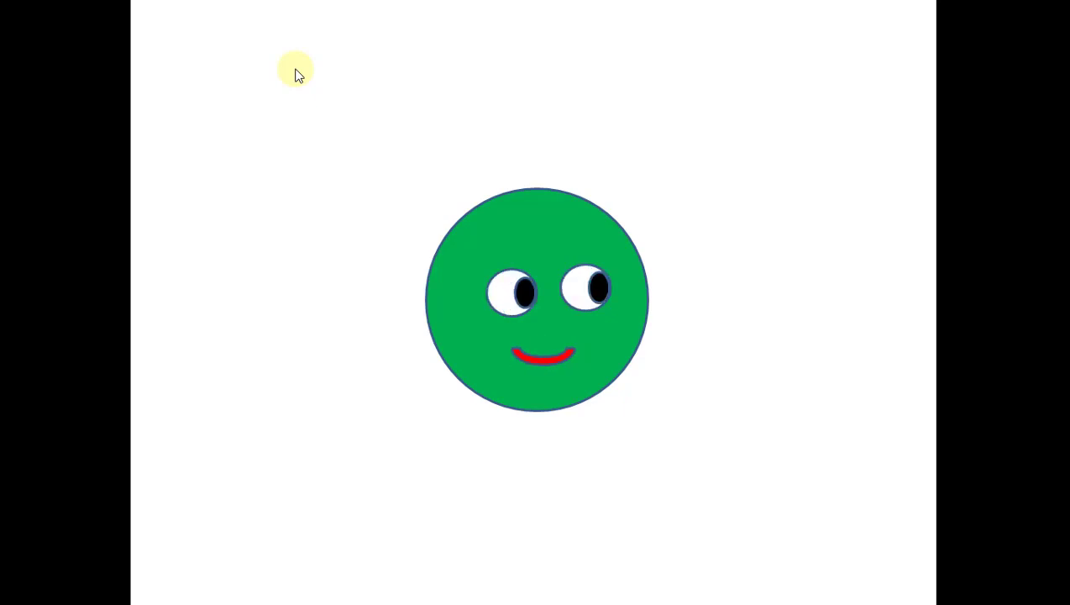
key(Right)
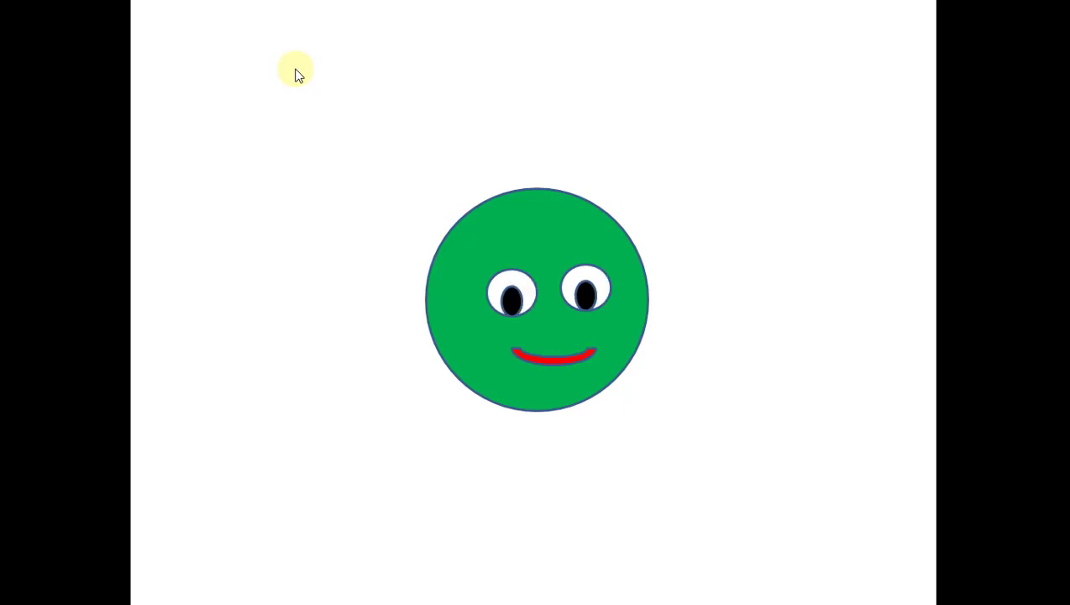
key(Right)
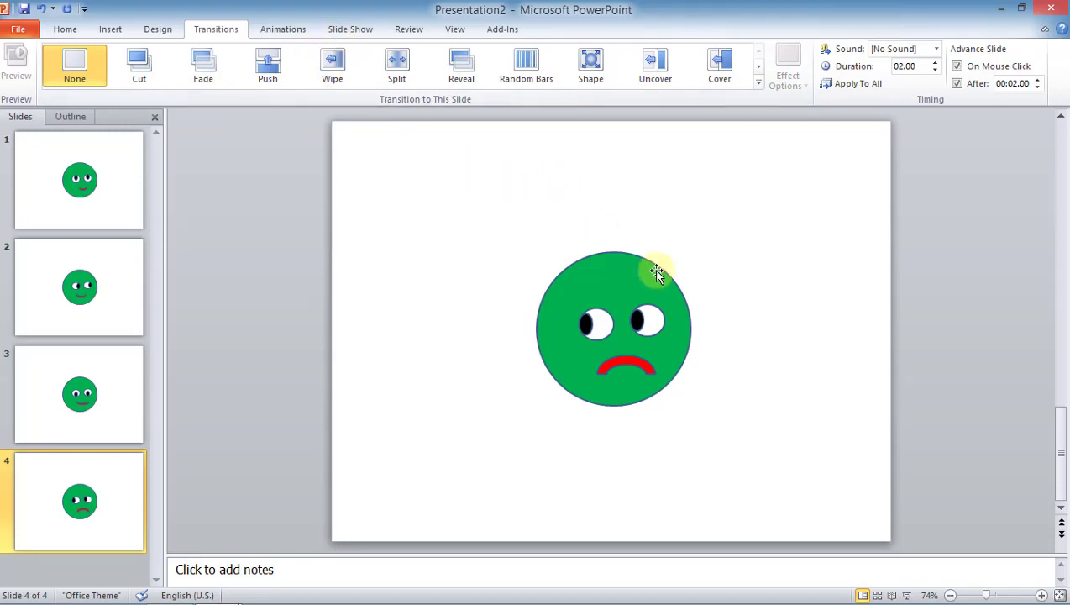
click(693, 245)
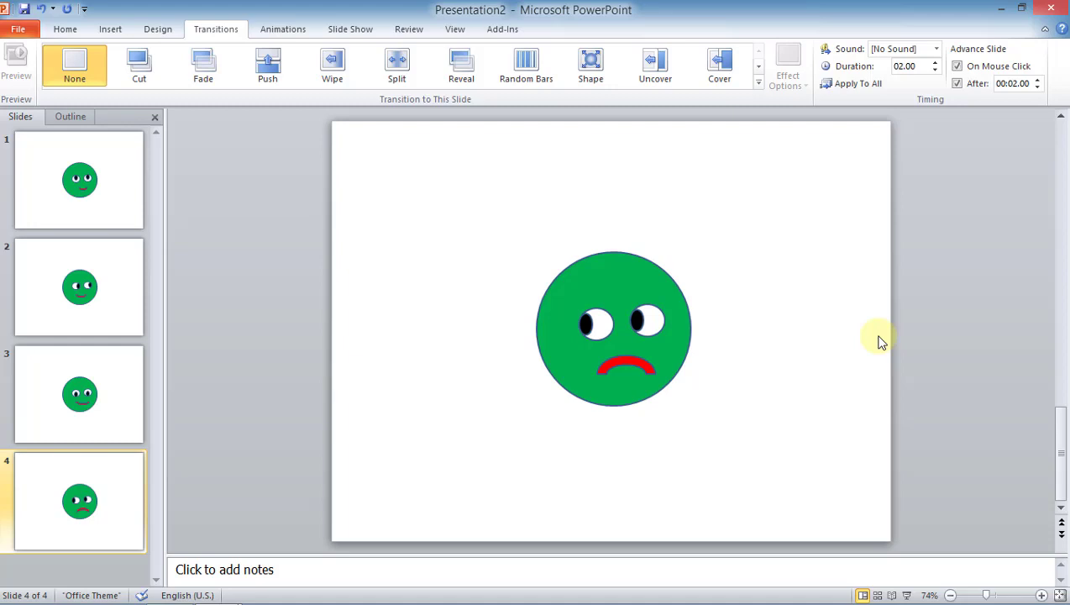
click(59, 281)
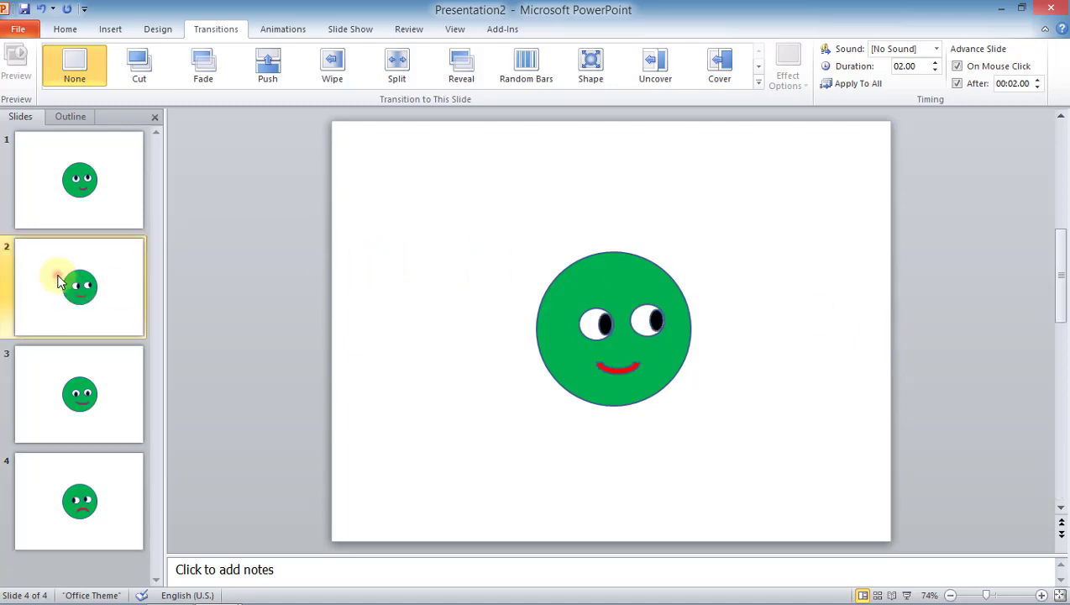
click(1039, 80)
click(1038, 80)
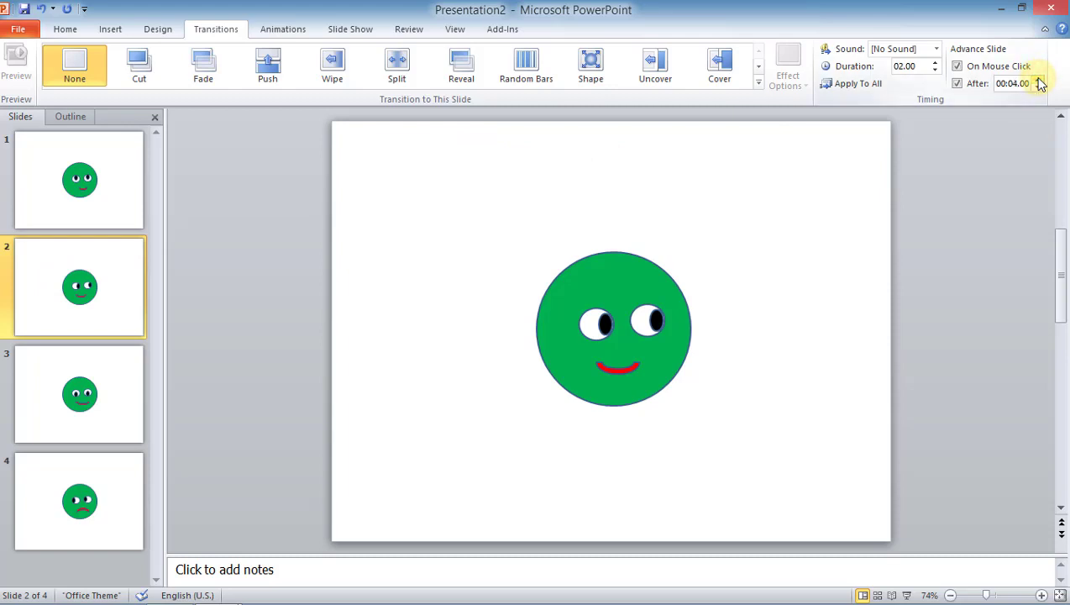
click(1038, 87)
click(1038, 87)
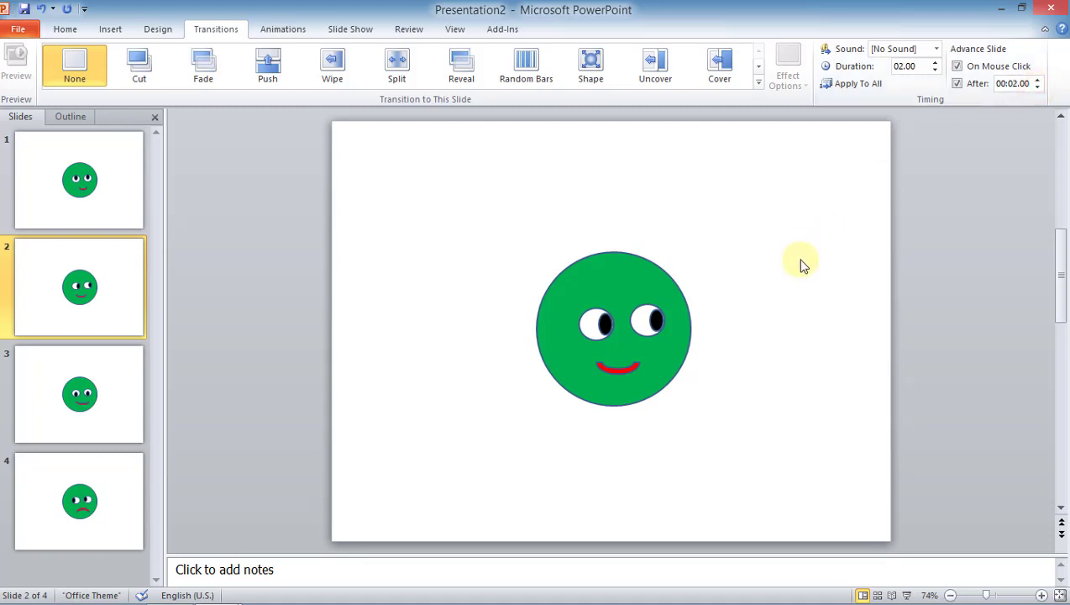